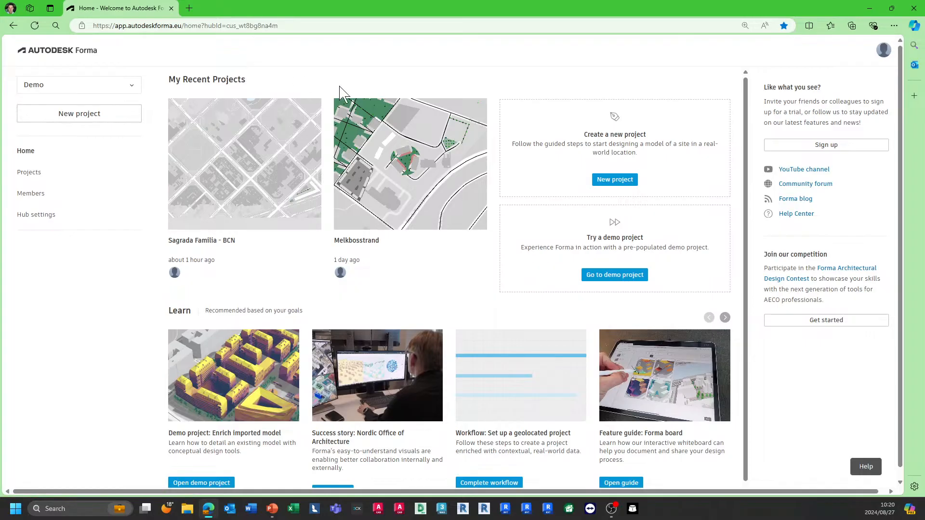
Step: Open the Sagrada Familia - BCN project from the hub's projects list
{"action": "left_click", "coordinate": [883, 51]}
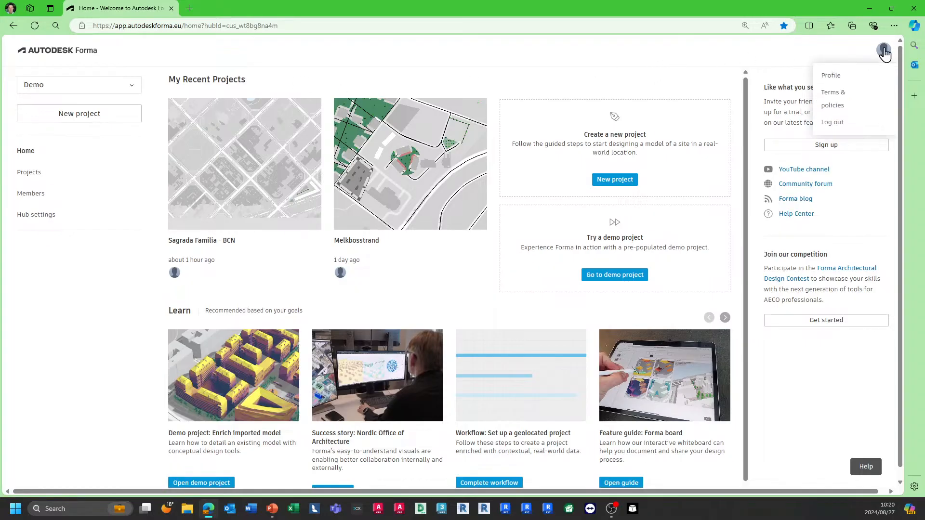
{"action": "left_click", "coordinate": [885, 52]}
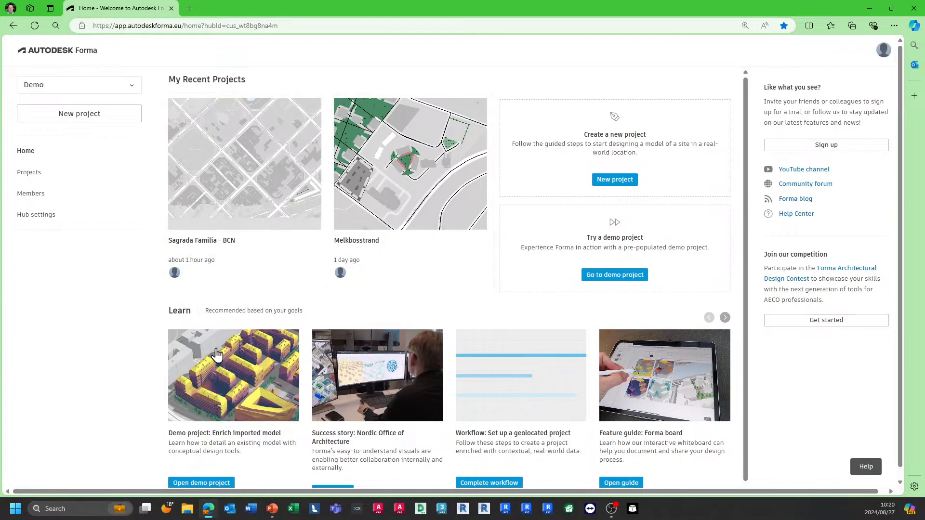
{"action": "left_click", "coordinate": [29, 180]}
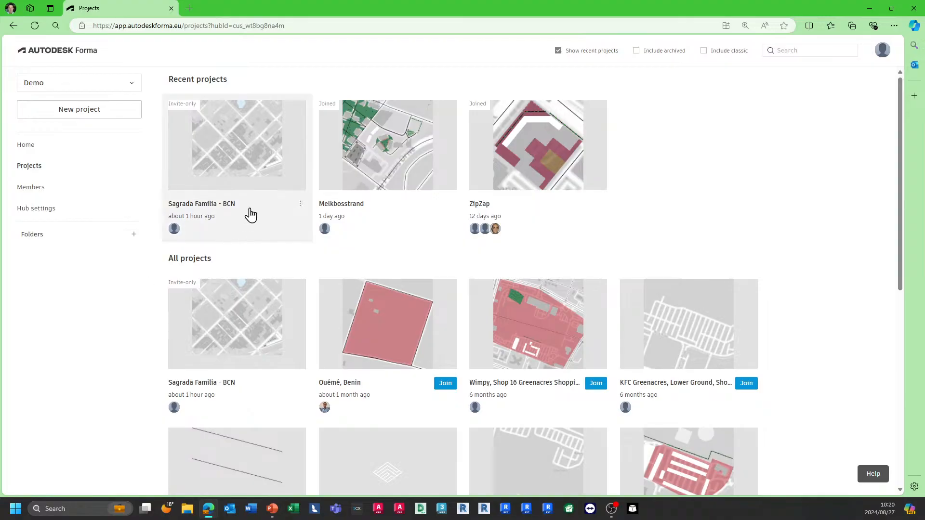
{"action": "left_click", "coordinate": [203, 167]}
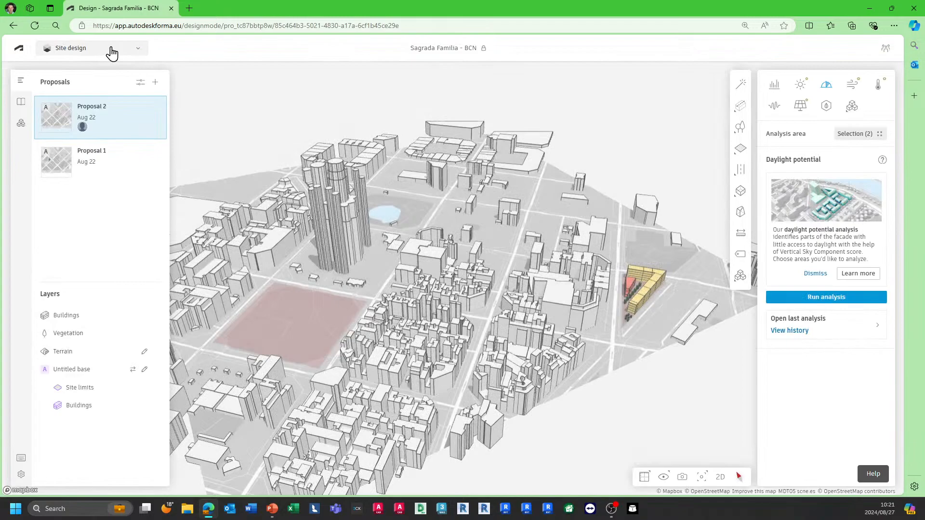
Step: Unlock the project so it is no longer invite-only
{"action": "left_click", "coordinate": [112, 50]}
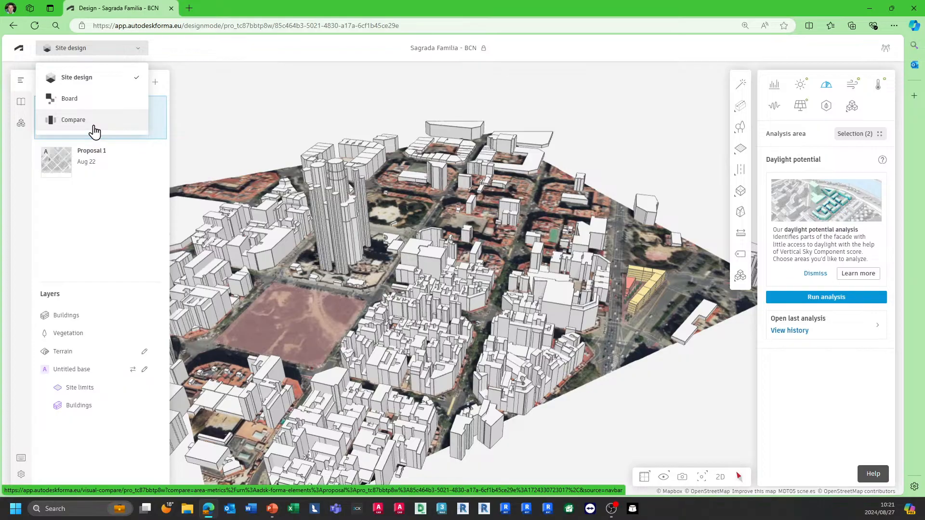
{"action": "left_click", "coordinate": [298, 117]}
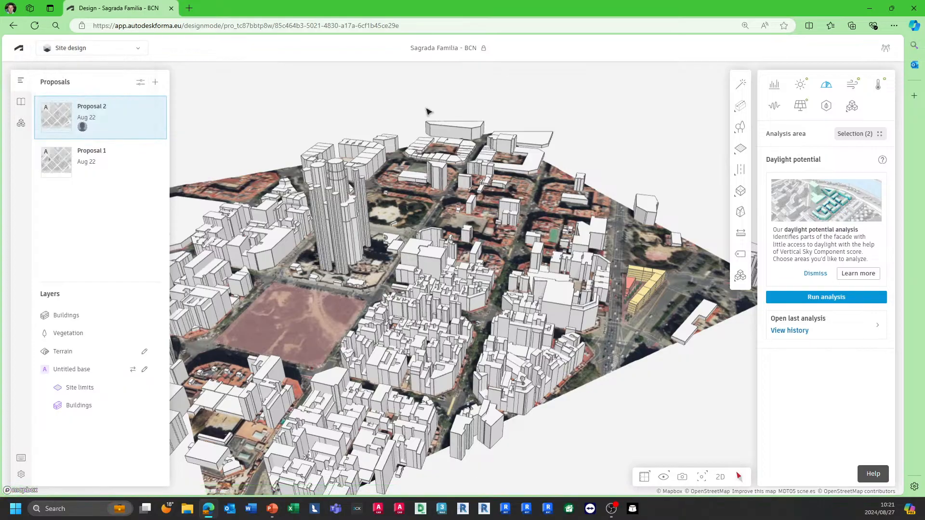
{"action": "mouse_move", "coordinate": [487, 50]}
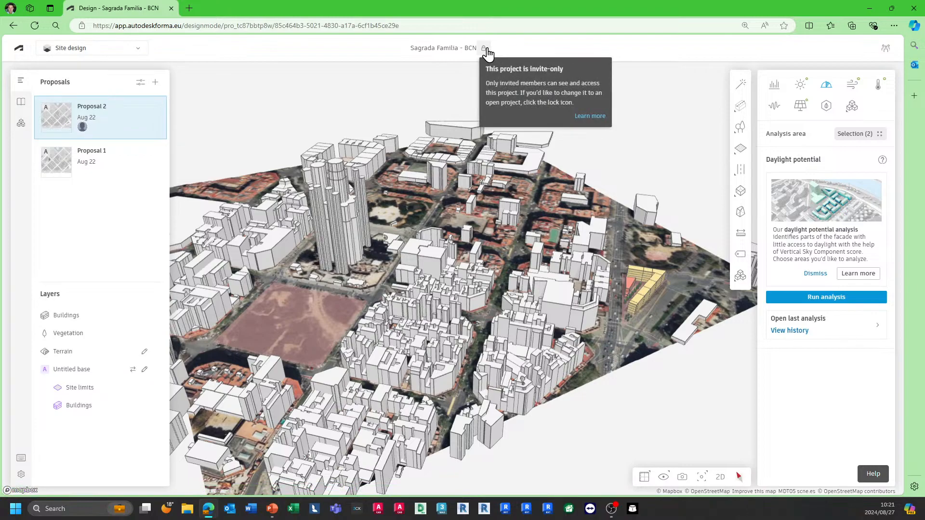
{"action": "left_click", "coordinate": [486, 49]}
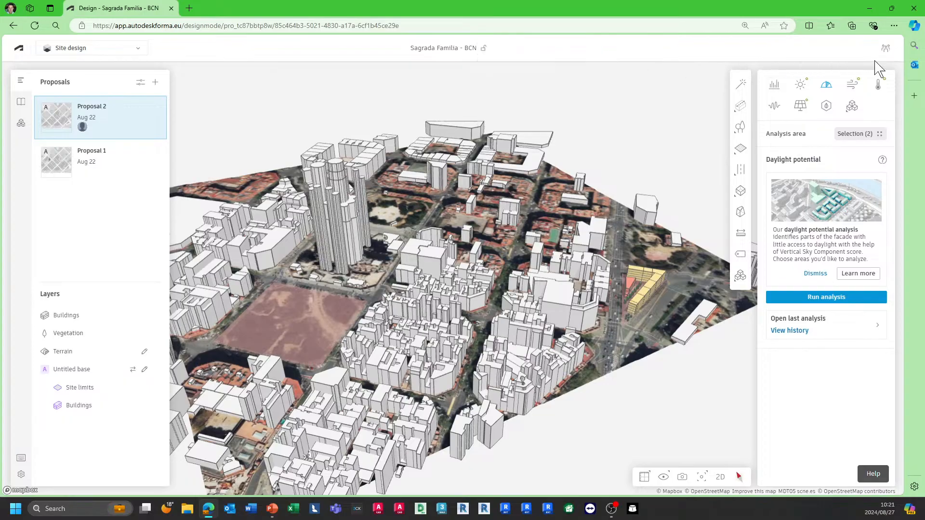
Step: Browse the project members, the library and the extensions panels, returning to the proposals list
{"action": "left_click", "coordinate": [887, 50]}
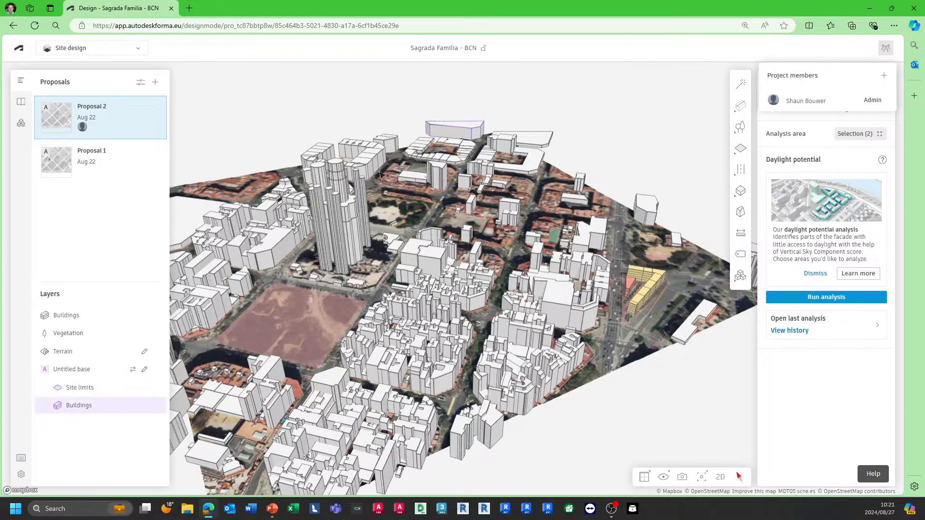
{"action": "left_click", "coordinate": [631, 143]}
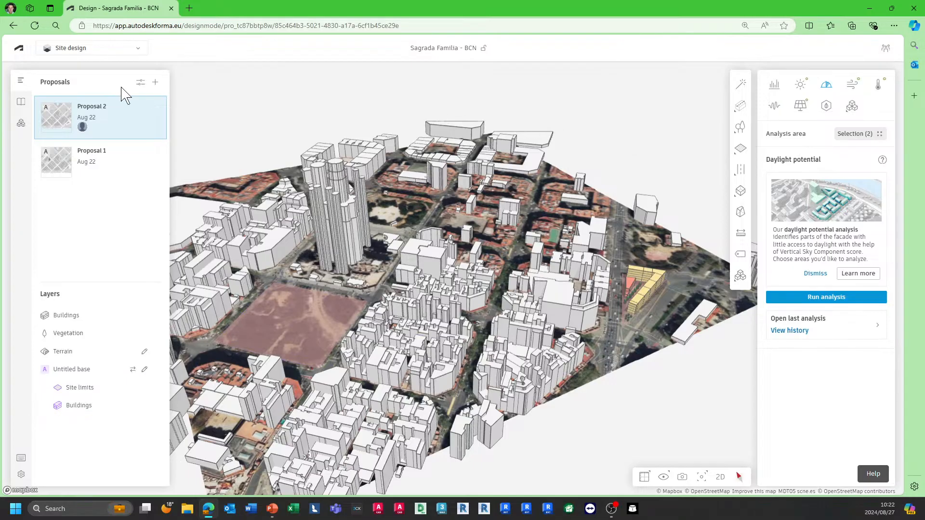
{"action": "left_click", "coordinate": [20, 111]}
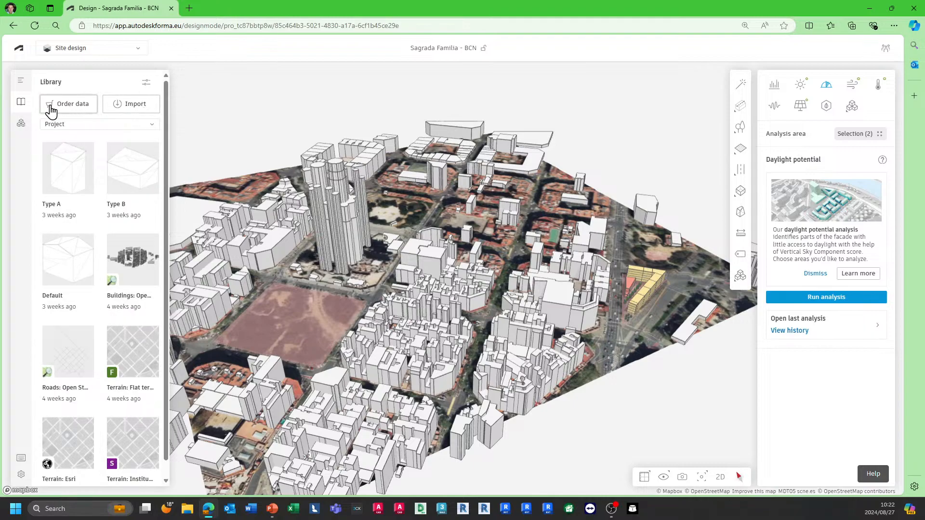
{"action": "left_click", "coordinate": [22, 128]}
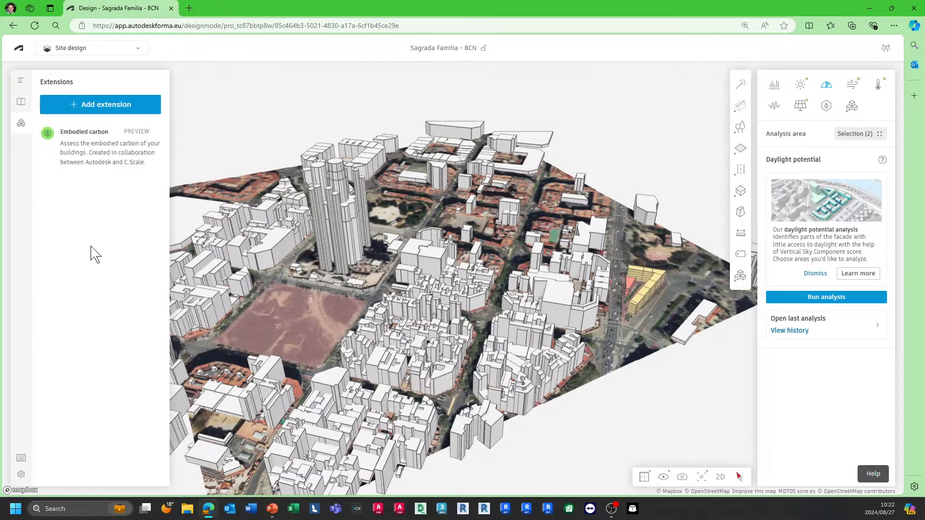
{"action": "left_click", "coordinate": [21, 83]}
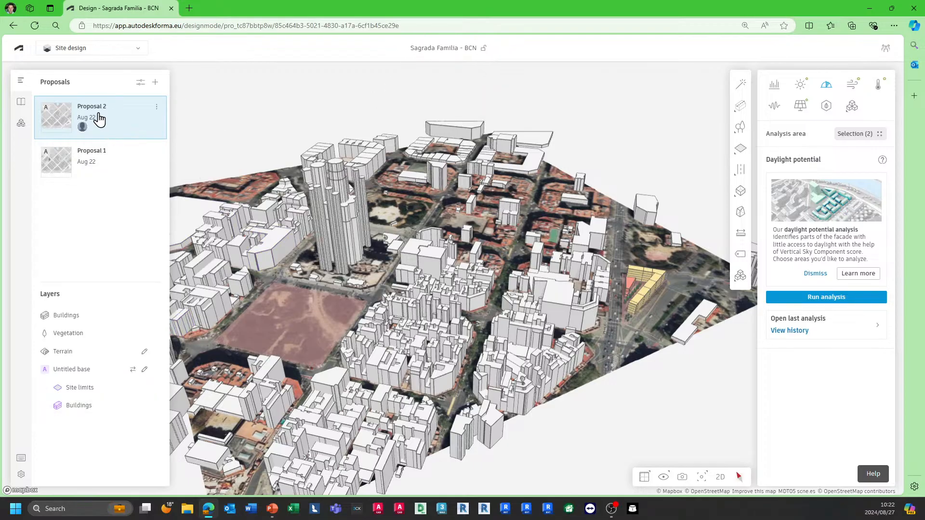
Step: Select the site limit and the yellow buildings on the site to inspect their properties
{"action": "left_click", "coordinate": [296, 292]}
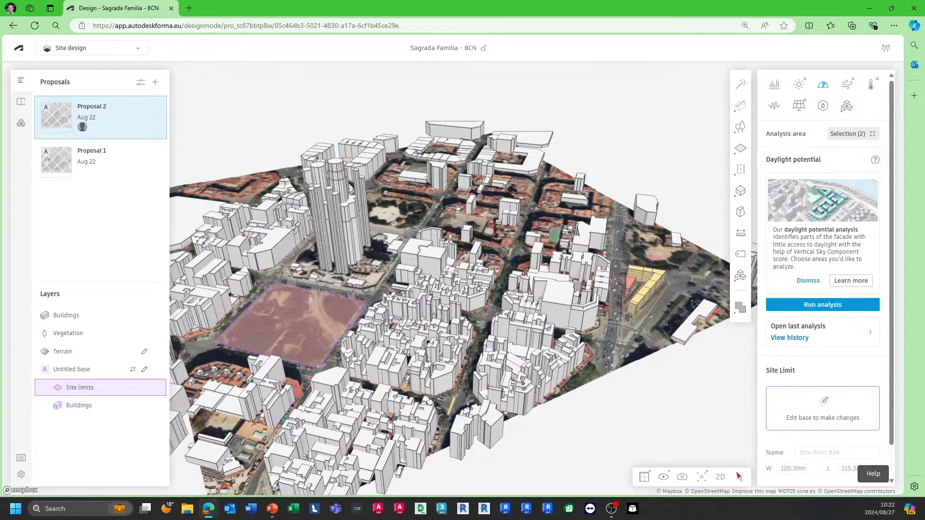
{"action": "left_click", "coordinate": [624, 315]}
{"action": "left_click", "coordinate": [625, 318]}
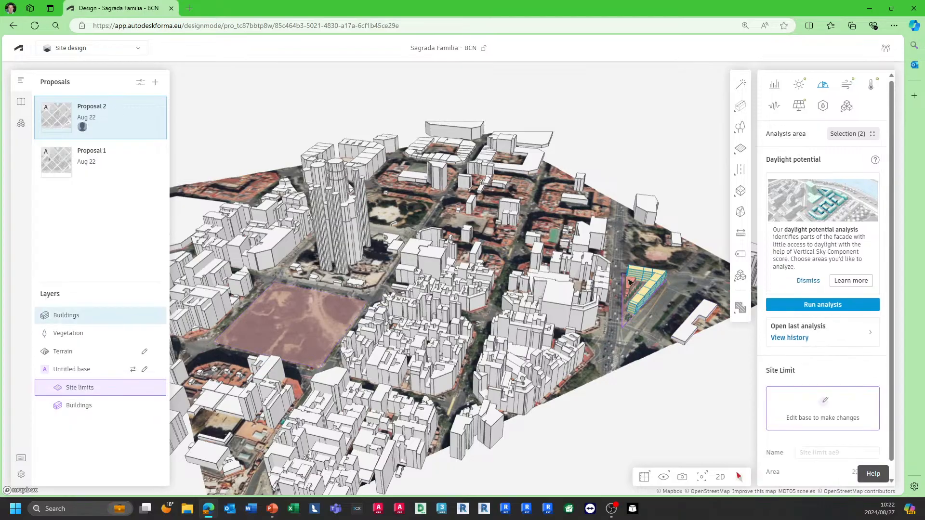
Step: Switch to Proposal 1 and review its Area metrics and the metric category options
{"action": "left_click", "coordinate": [110, 170]}
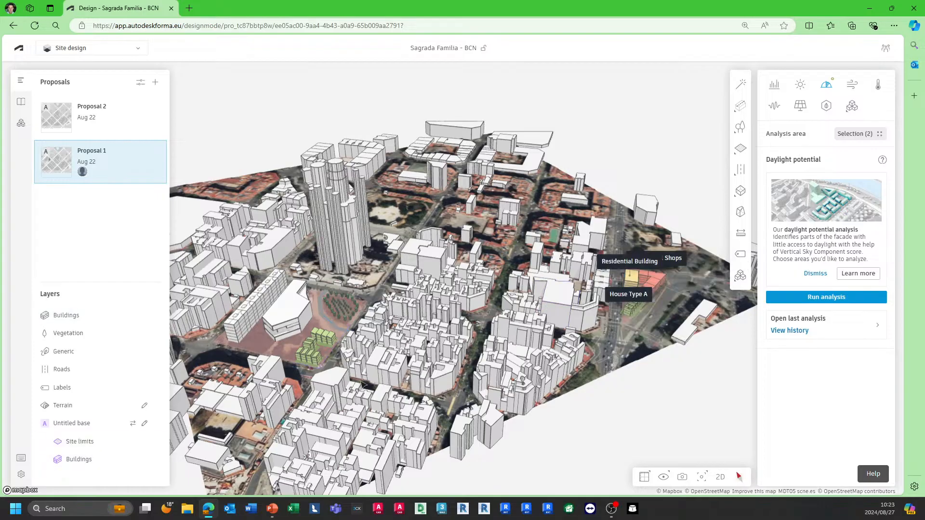
{"action": "right_click_drag", "start_coordinate": [624, 384], "coordinate": [526, 385]}
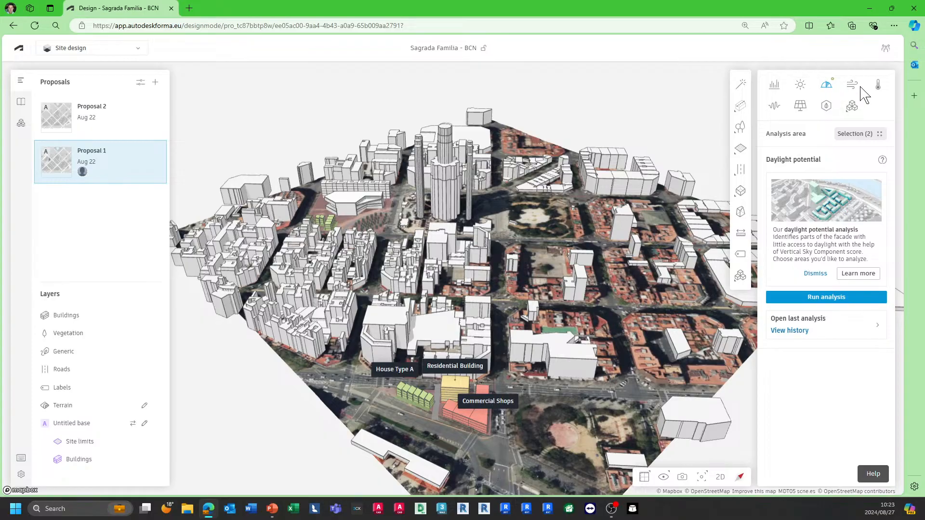
{"action": "left_click", "coordinate": [776, 87]}
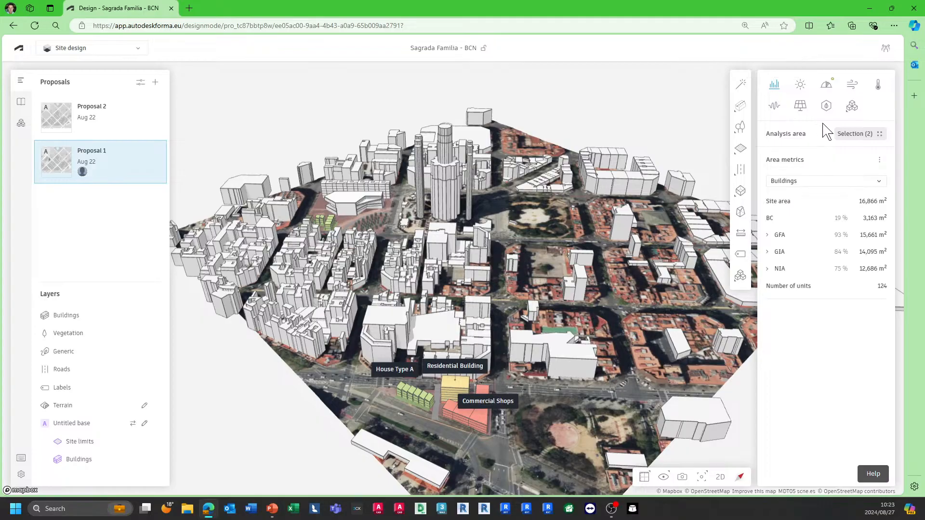
{"action": "left_click", "coordinate": [857, 134]}
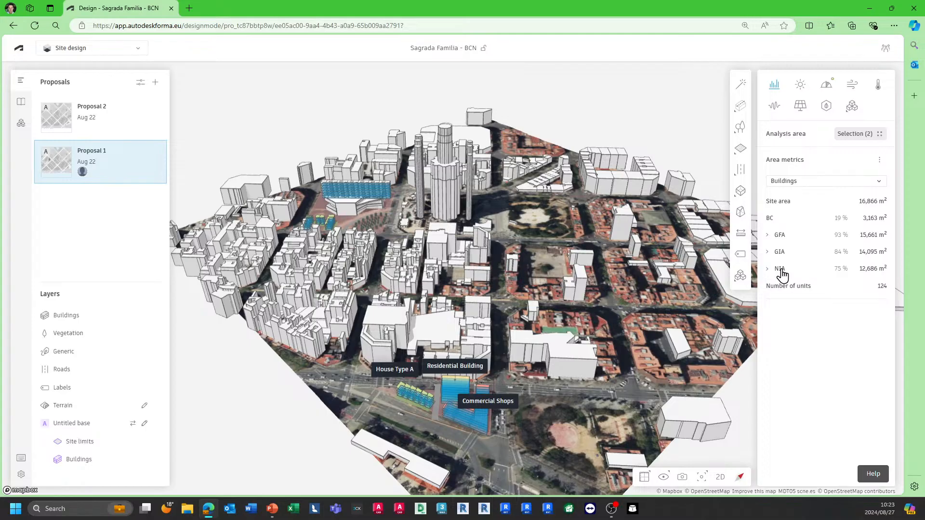
{"action": "left_click", "coordinate": [883, 183]}
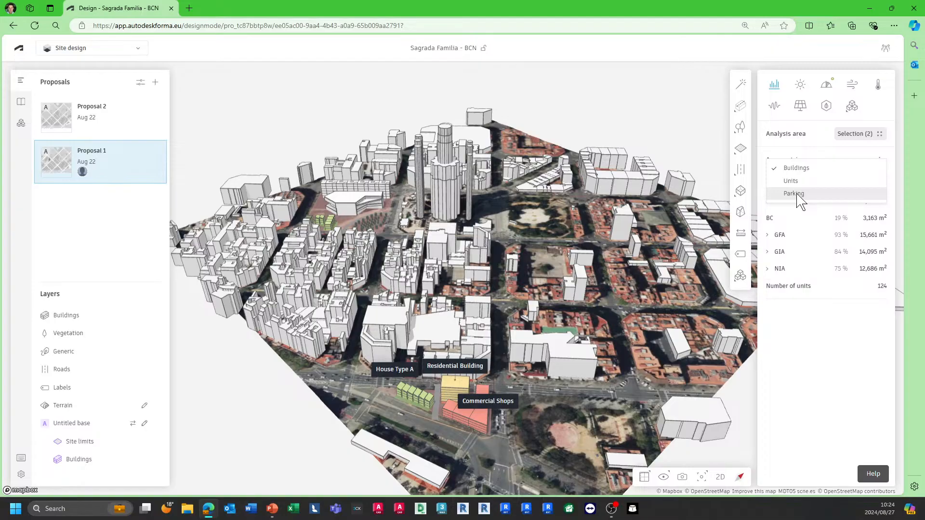
{"action": "left_click", "coordinate": [810, 152]}
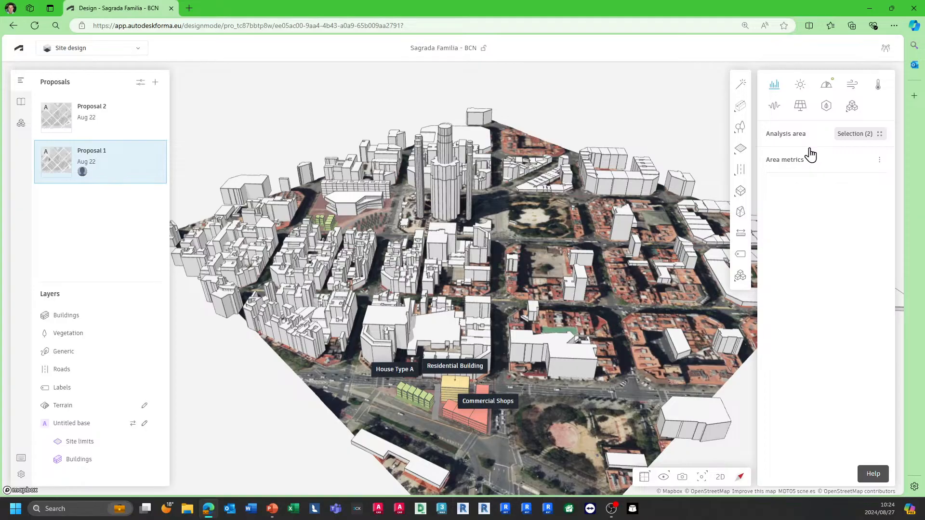
Step: Run a Daylight potential analysis with Site limit ae9 and Site limit 836 as the analysis areas
{"action": "left_click", "coordinate": [826, 85]}
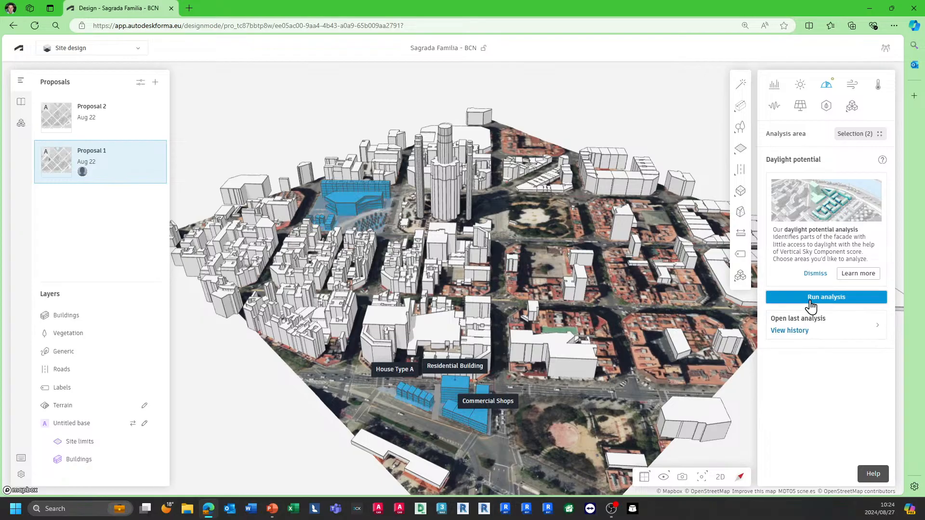
{"action": "left_click", "coordinate": [865, 137]}
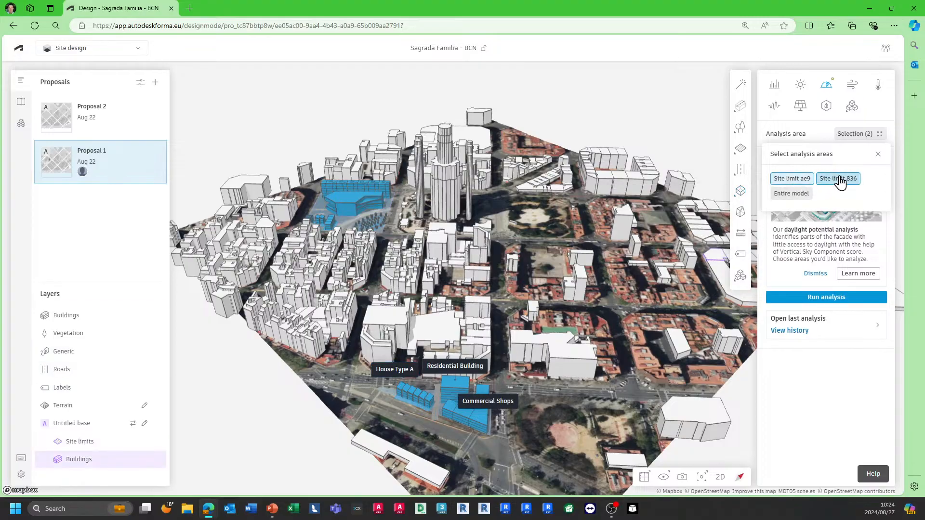
{"action": "left_click", "coordinate": [795, 194]}
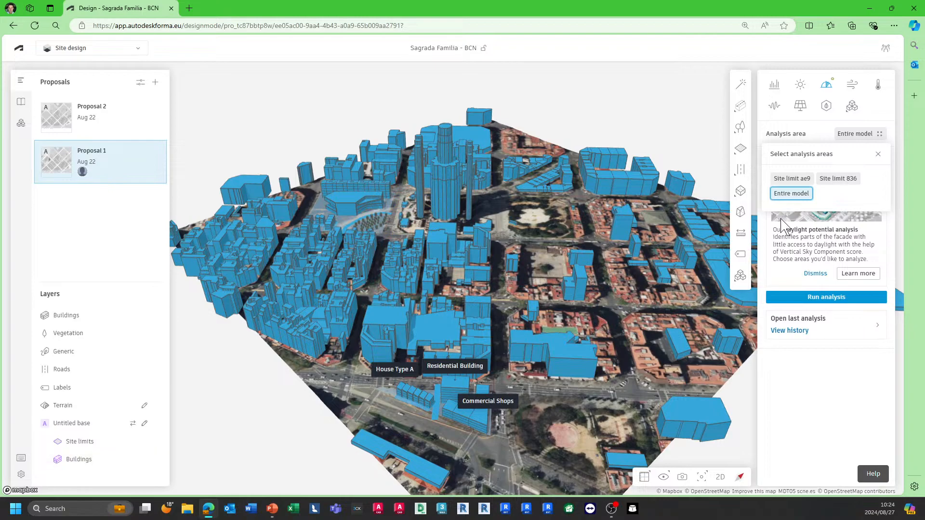
{"action": "left_click", "coordinate": [790, 179]}
{"action": "left_click", "coordinate": [835, 180]}
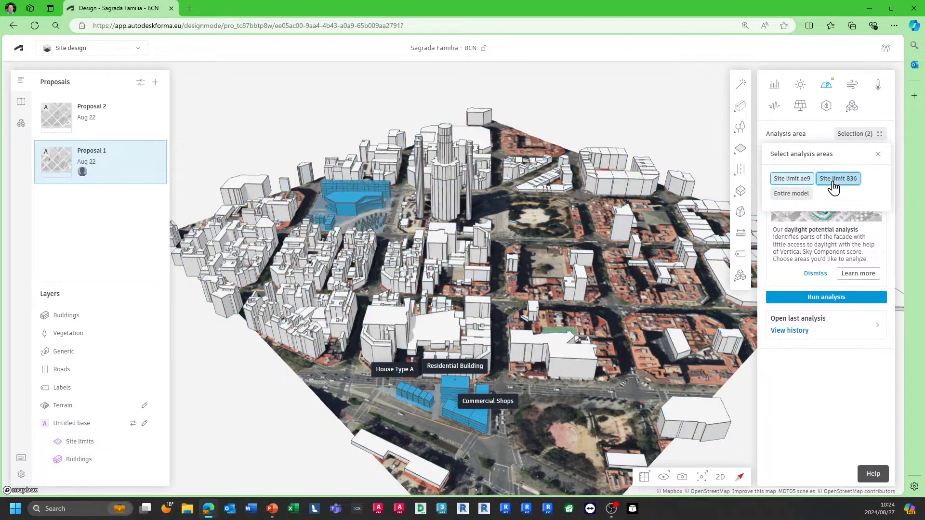
{"action": "left_click", "coordinate": [836, 302]}
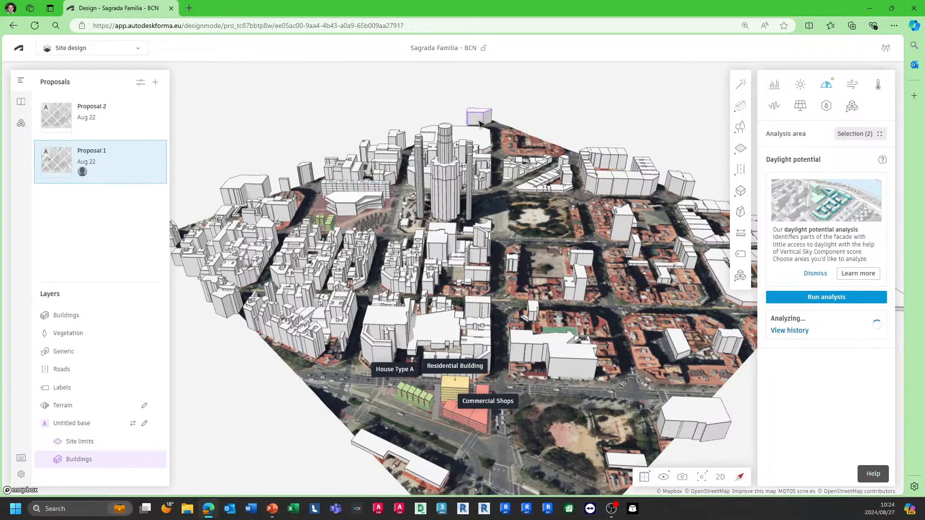
Step: Open the analysis history and view the latest Daylight potential result
{"action": "left_click", "coordinate": [784, 334]}
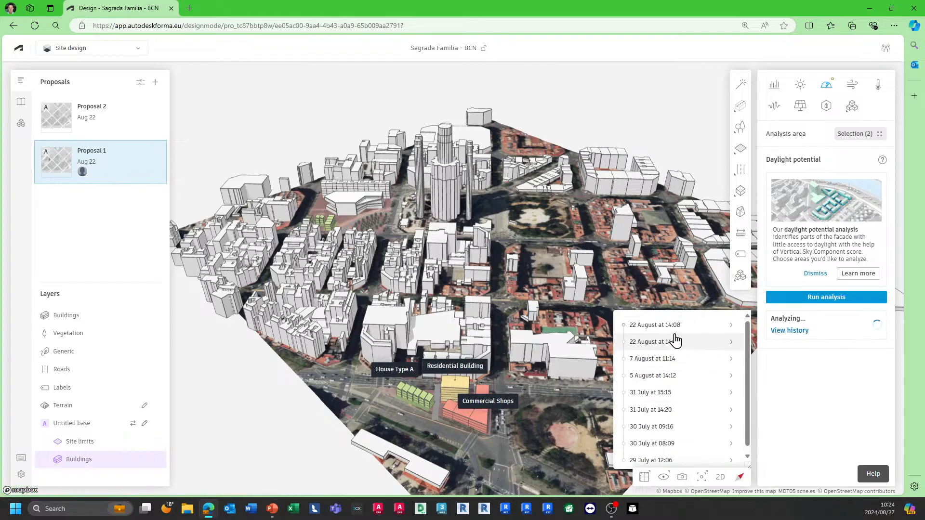
{"action": "left_click", "coordinate": [676, 326]}
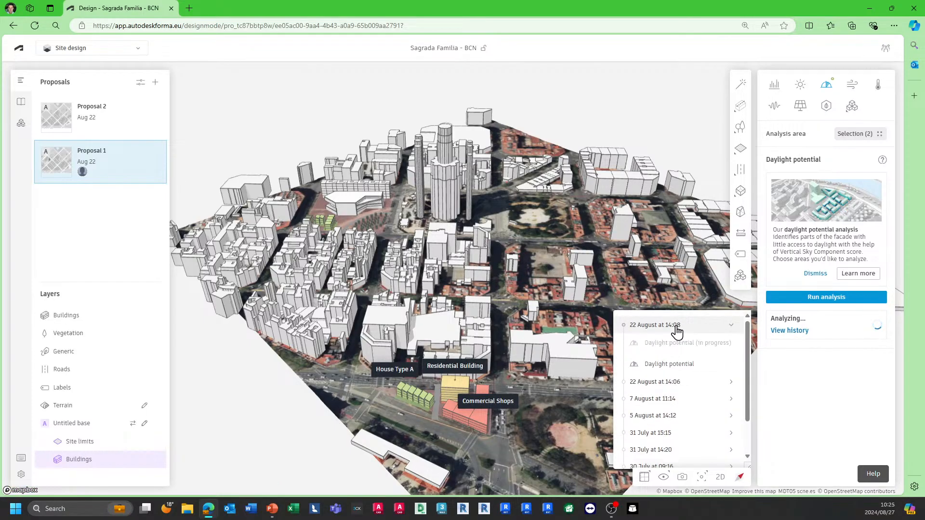
{"action": "left_click", "coordinate": [668, 374]}
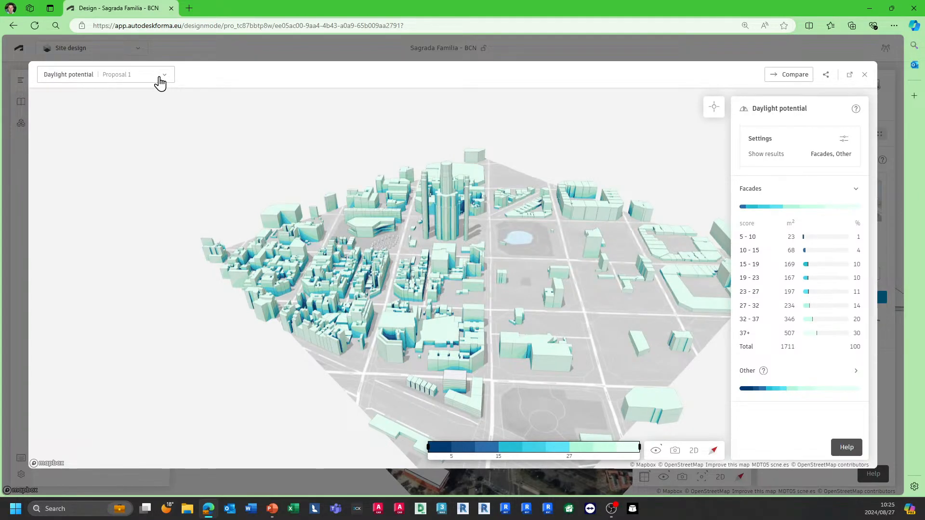
Step: Expand the proposals list in the results viewer and browse Proposal 2's analysis versions
{"action": "left_click", "coordinate": [161, 80]}
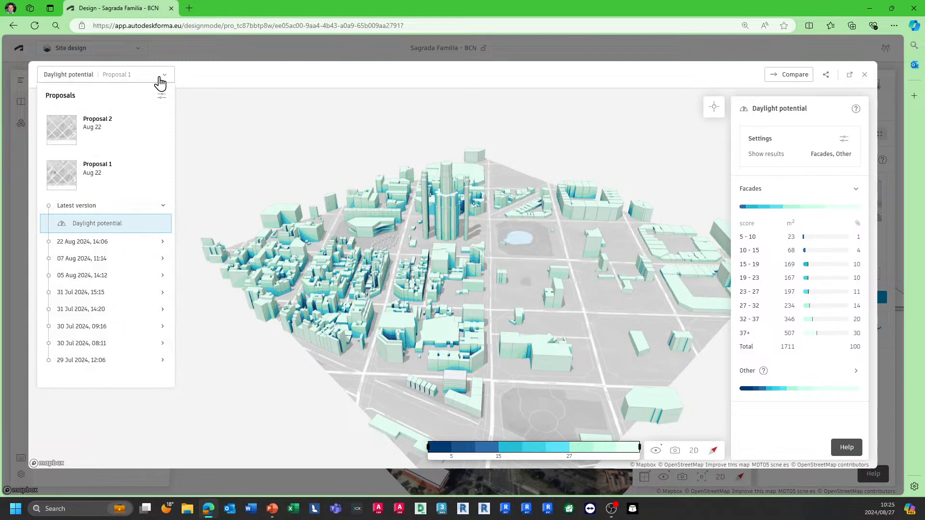
{"action": "left_click", "coordinate": [113, 132]}
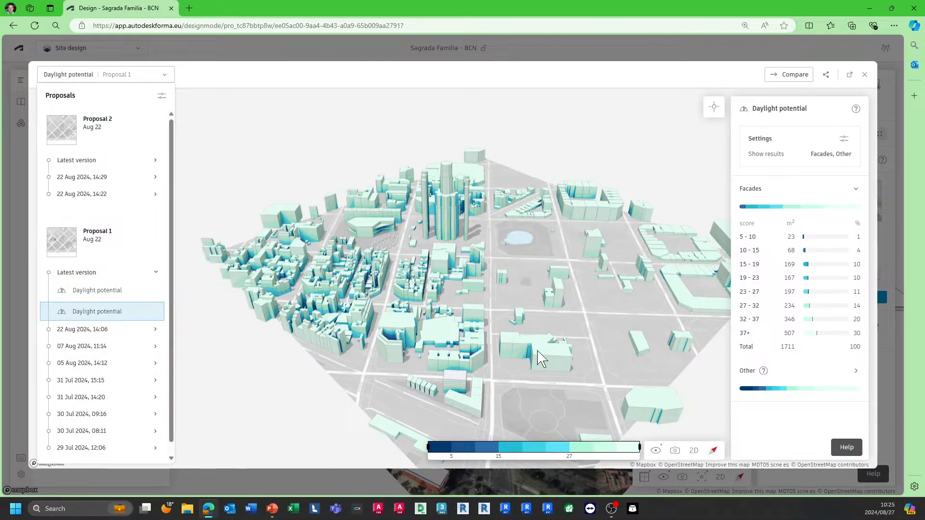
{"action": "left_click", "coordinate": [110, 164]}
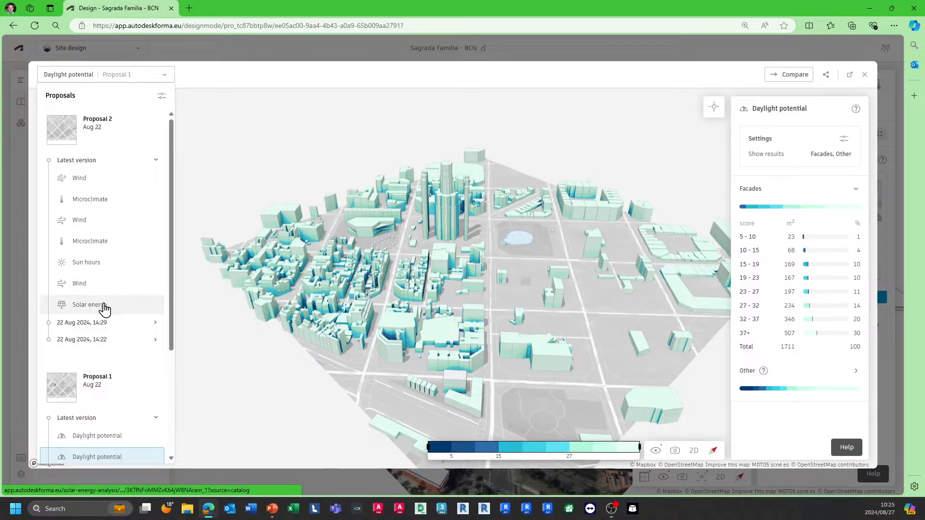
{"action": "left_click", "coordinate": [104, 323]}
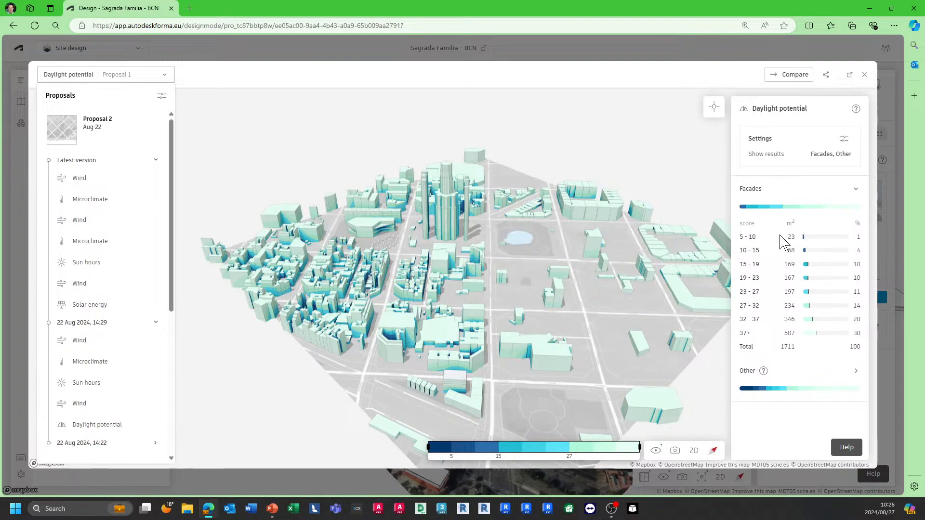
Step: Use the Inspect tool to check the daylight potential on a building facade
{"action": "left_click", "coordinate": [713, 113]}
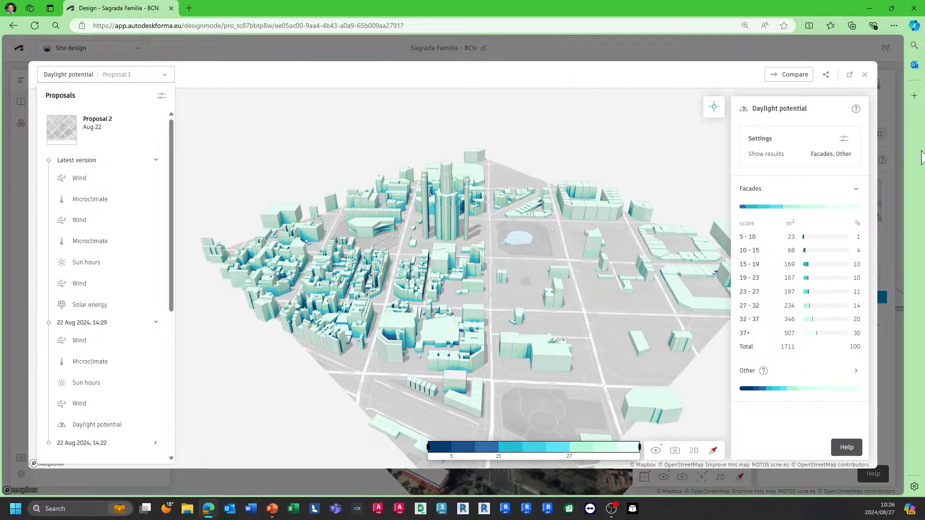
{"action": "left_click", "coordinate": [474, 398]}
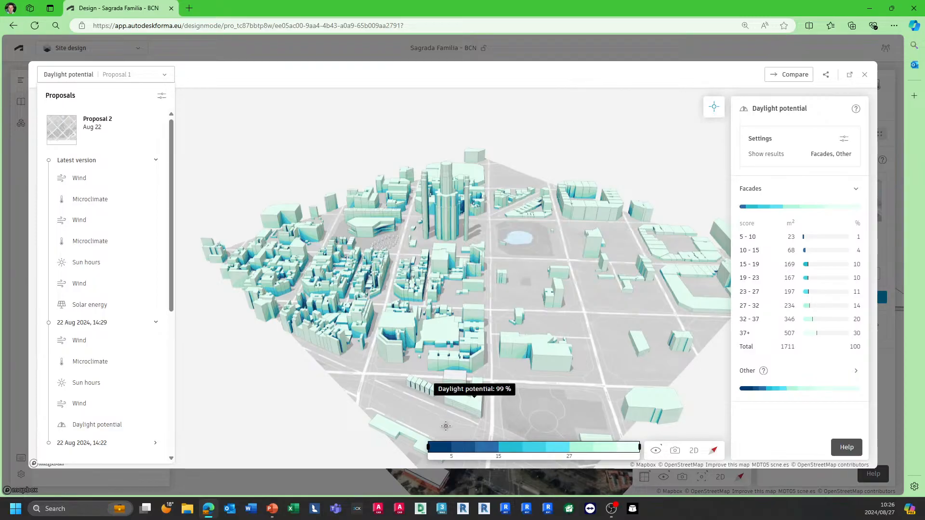
Step: Use Inspect to probe the daylight potential at several facade points on the proposal's buildings
{"action": "scroll", "coordinate": [424, 401], "scroll_direction": "up", "scroll_amount": 5}
{"action": "scroll", "coordinate": [458, 373], "scroll_direction": "up", "scroll_amount": 3}
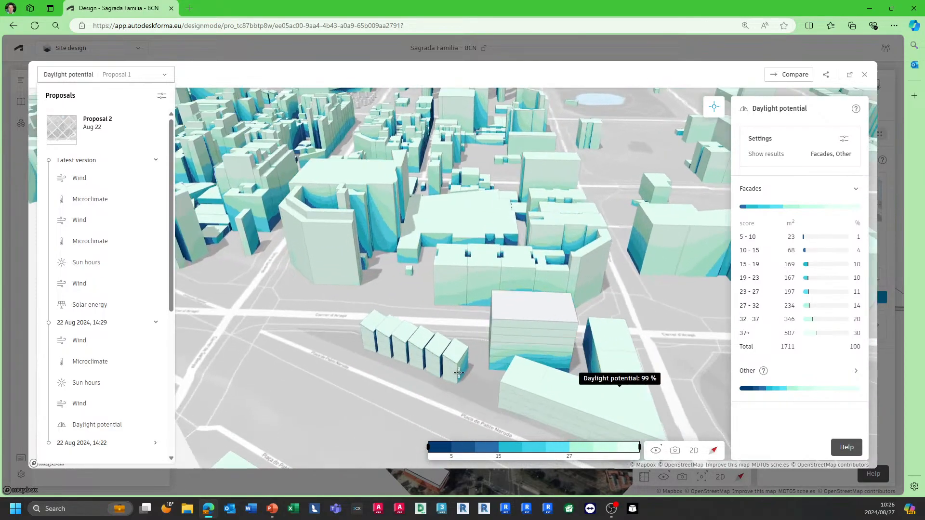
{"action": "left_click", "coordinate": [464, 368]}
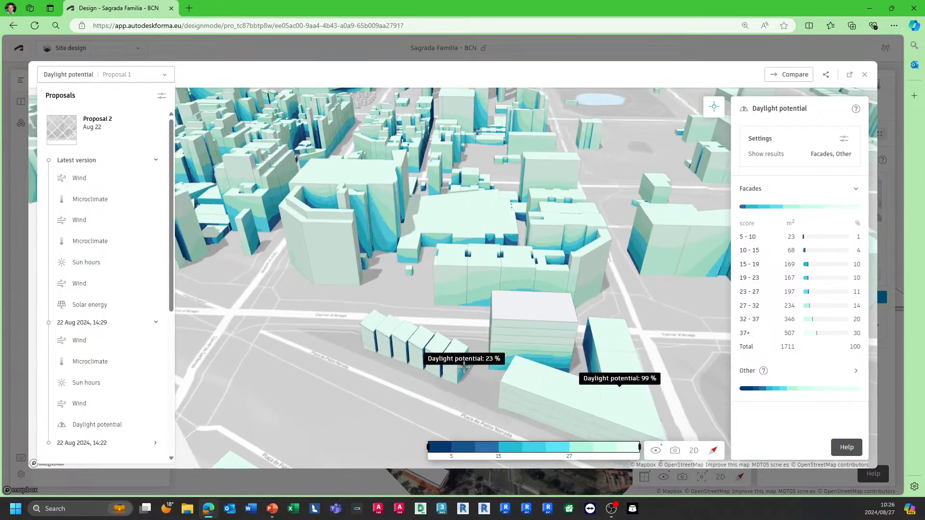
{"action": "left_click", "coordinate": [559, 361]}
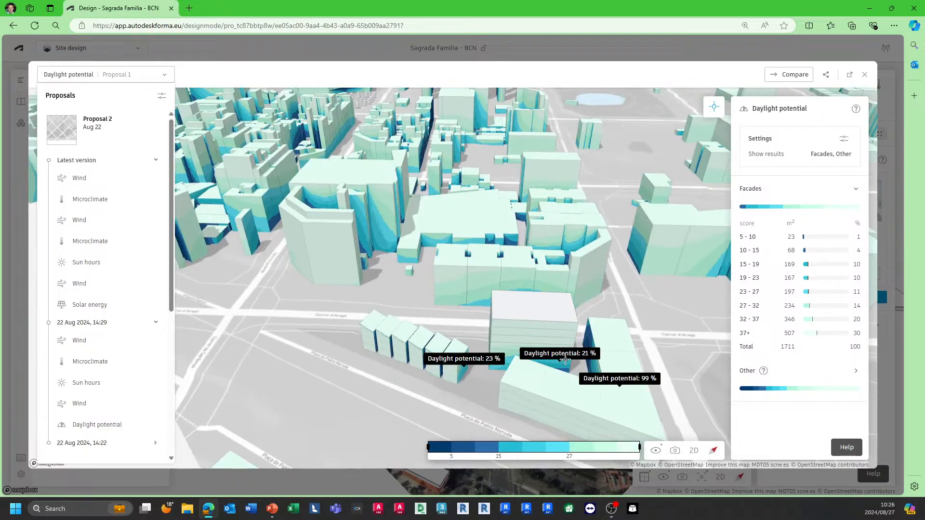
{"action": "left_click", "coordinate": [589, 334]}
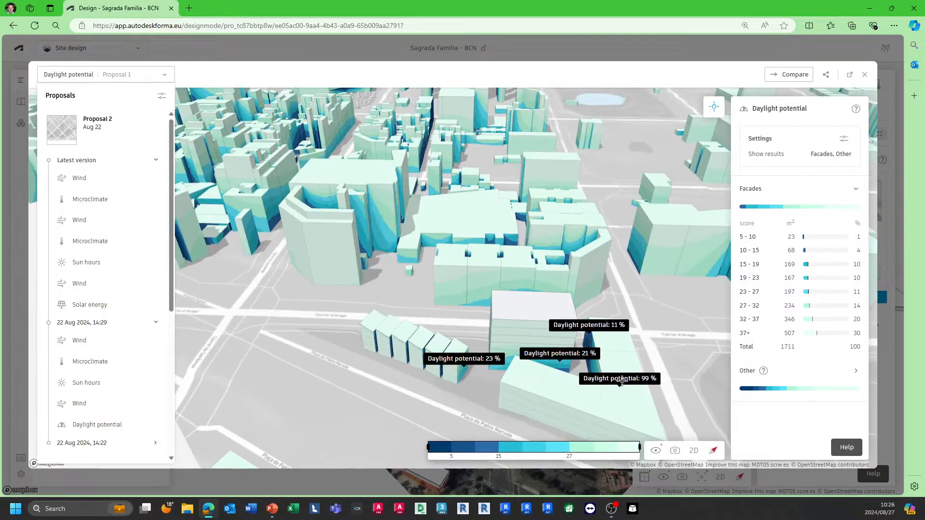
{"action": "left_click", "coordinate": [512, 324]}
{"action": "left_click", "coordinate": [389, 327]}
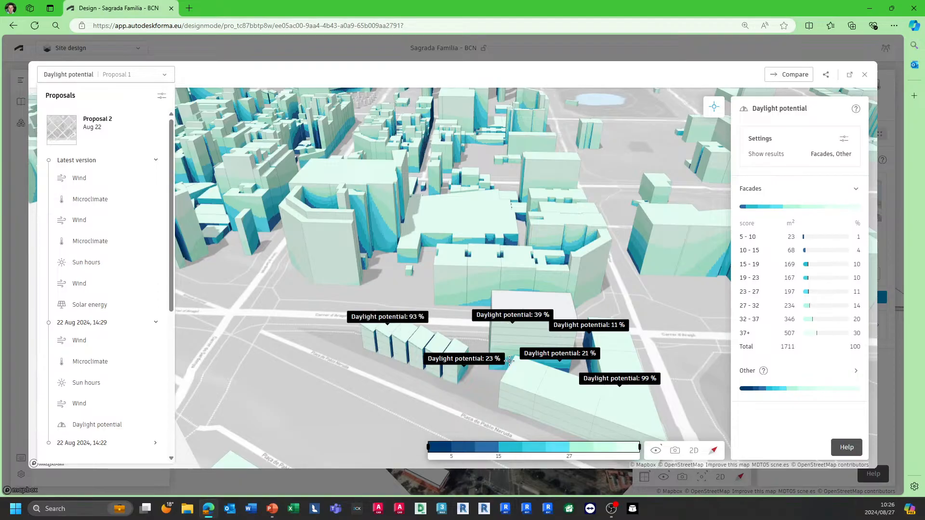
Step: Turn on shadows and set the shadow date and time to September 14 at 15:57
{"action": "scroll", "coordinate": [503, 316], "scroll_direction": "down", "scroll_amount": 3}
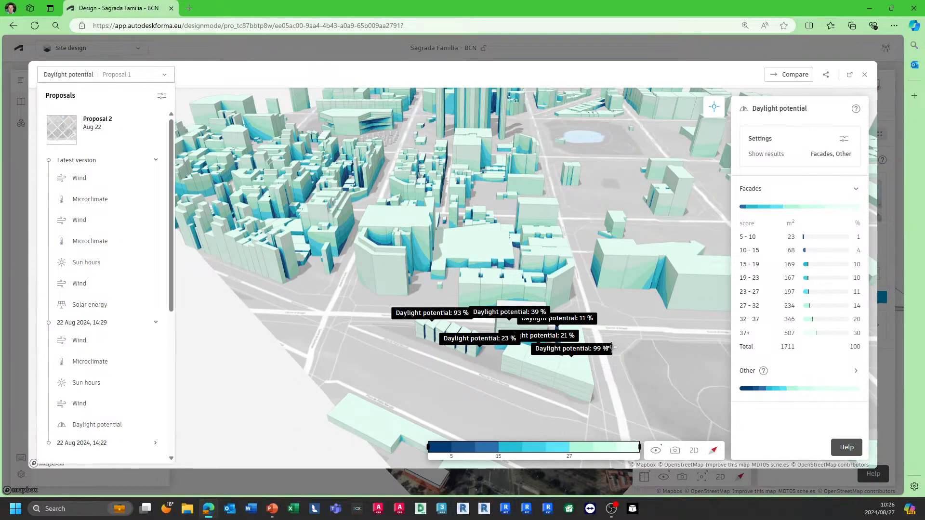
{"action": "left_click", "coordinate": [660, 453]}
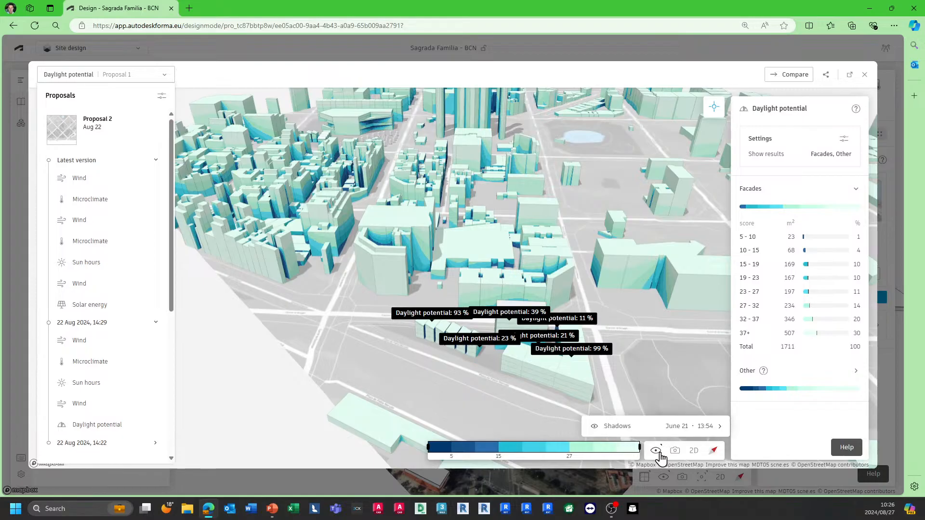
{"action": "left_click", "coordinate": [682, 432]}
{"action": "left_click", "coordinate": [686, 410]}
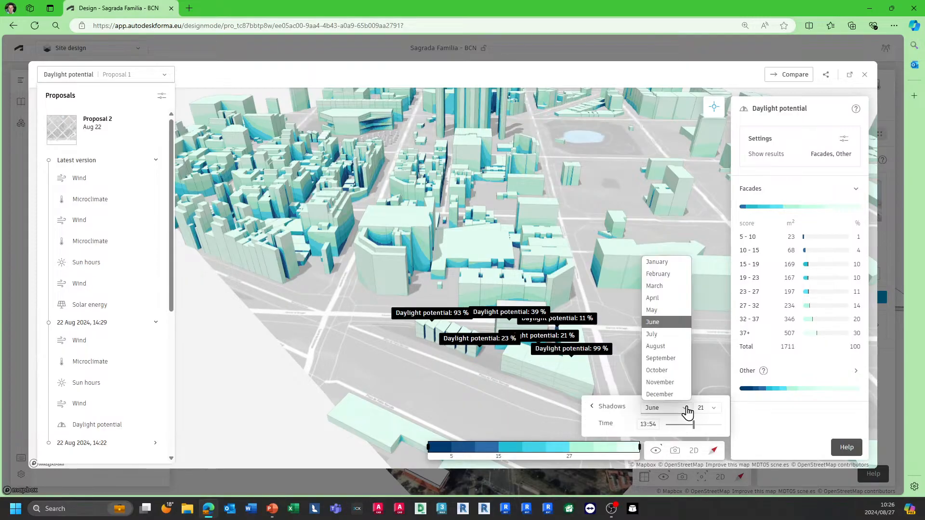
{"action": "left_click", "coordinate": [670, 359]}
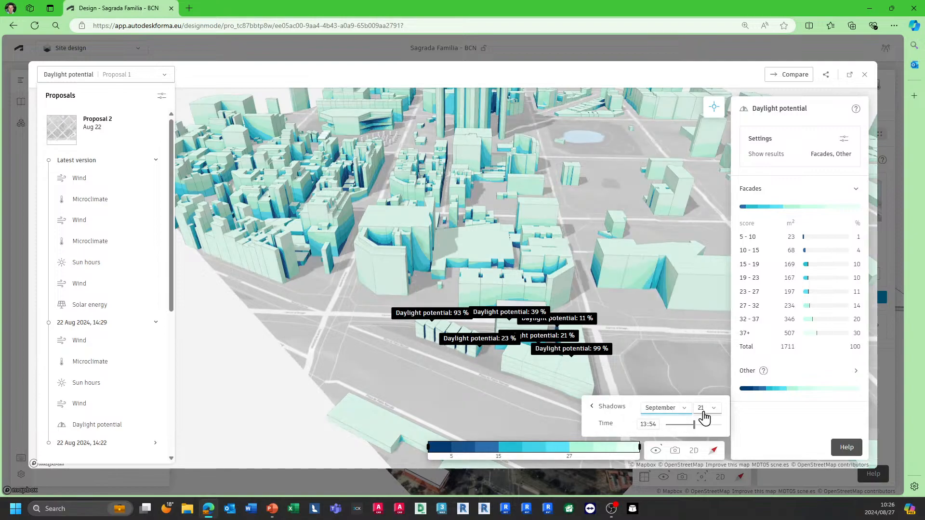
{"action": "left_click", "coordinate": [707, 409]}
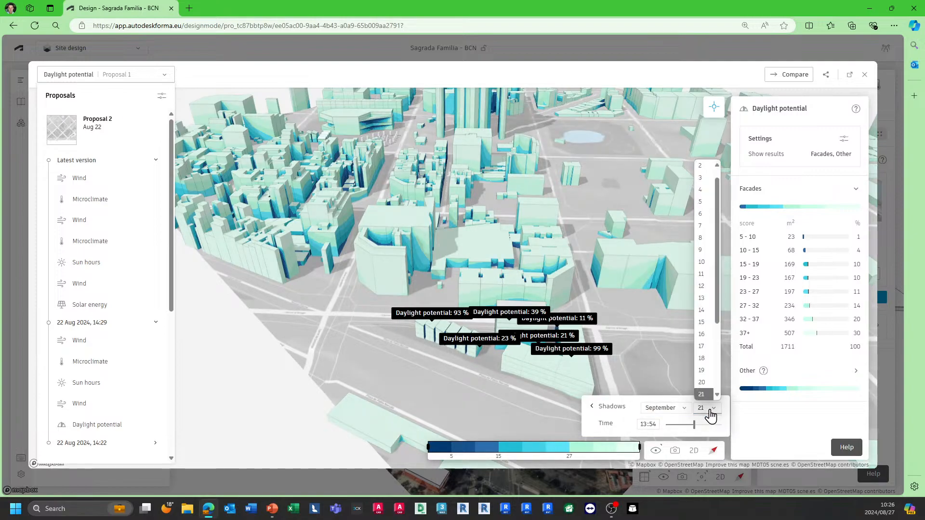
{"action": "left_click", "coordinate": [704, 310]}
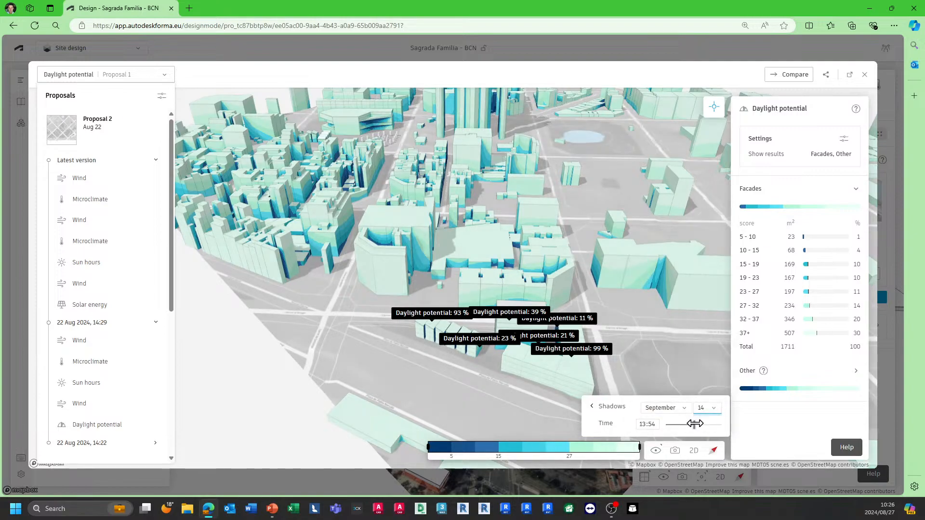
{"action": "mouse_move", "coordinate": [693, 423]}
{"action": "left_mouse_down"}
{"action": "mouse_move", "coordinate": [667, 422]}
{"action": "mouse_move", "coordinate": [703, 423]}
{"action": "left_mouse_up"}
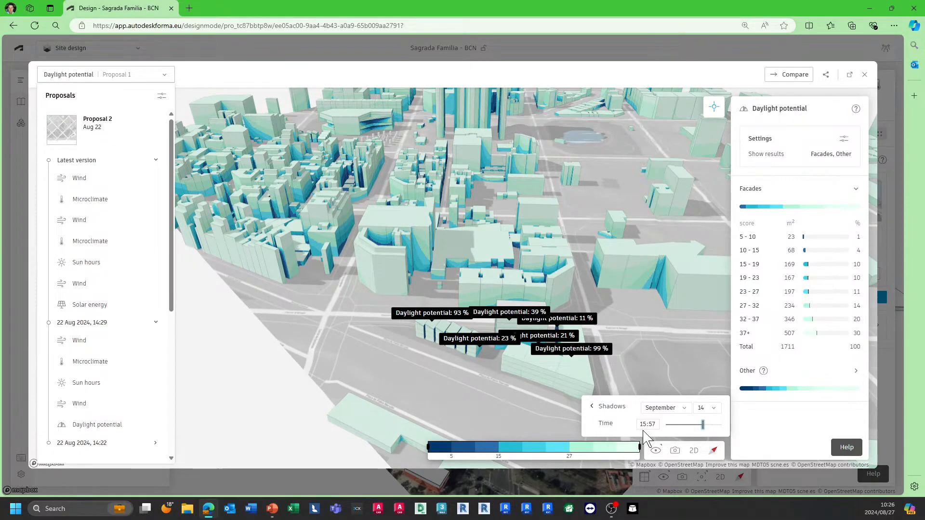
Step: Save the current camera position as a new viewpoint
{"action": "left_click", "coordinate": [675, 452]}
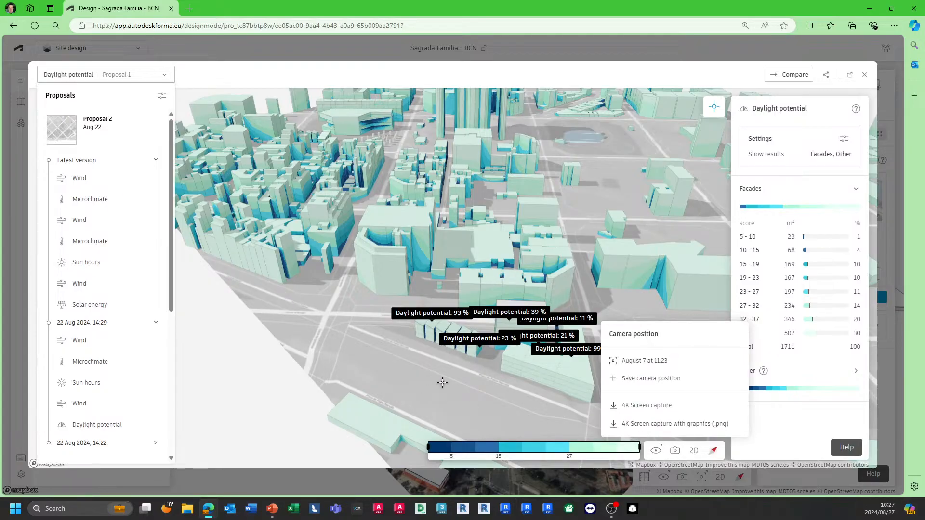
{"action": "mouse_move", "coordinate": [444, 382]}
{"action": "right_mouse_down"}
{"action": "mouse_move", "coordinate": [485, 374]}
{"action": "mouse_move", "coordinate": [446, 366]}
{"action": "right_mouse_up"}
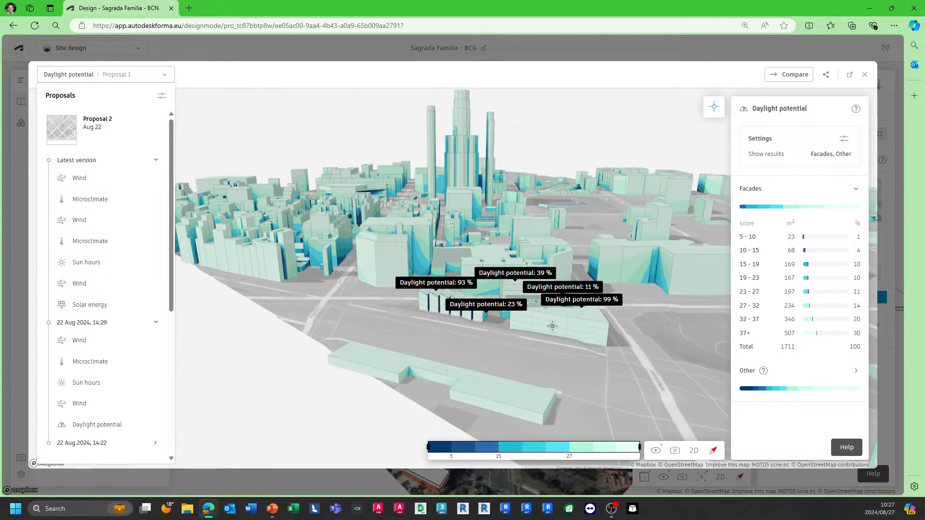
{"action": "left_click", "coordinate": [675, 450]}
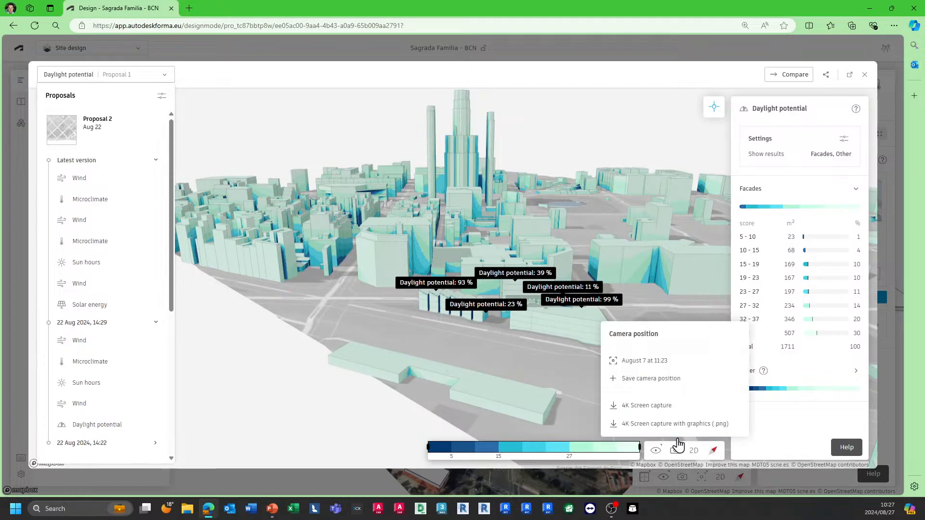
{"action": "left_click", "coordinate": [654, 380]}
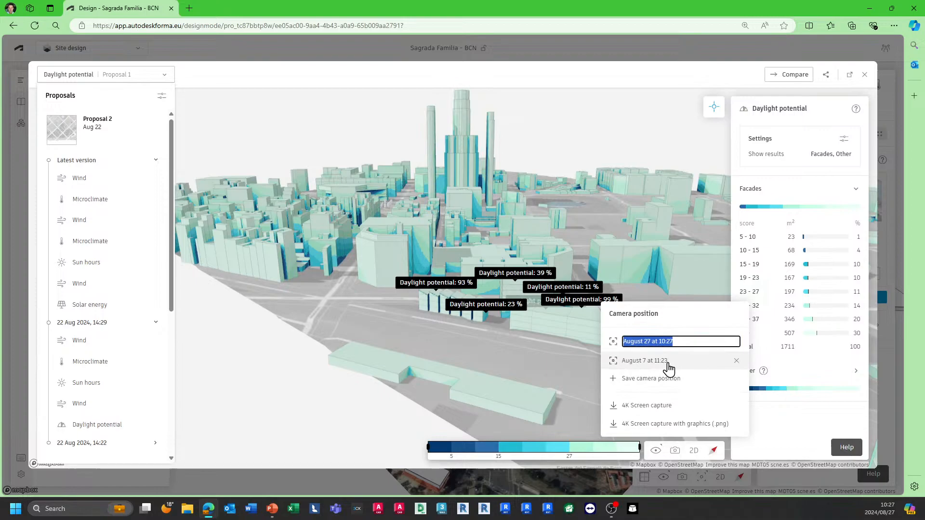
{"action": "key", "text": "Return"}
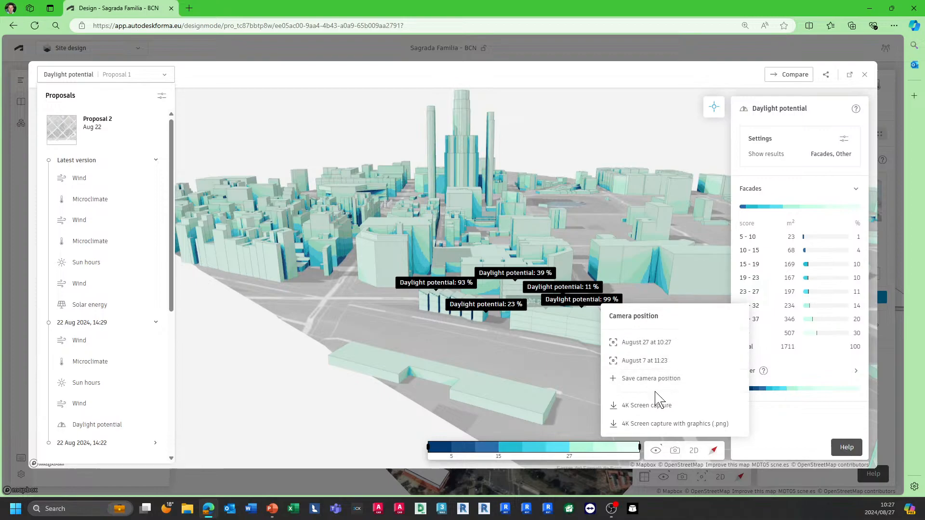
Step: Switch between the saved camera positions August 27 at 10:27 and August 7 at 11:23
{"action": "left_click", "coordinate": [651, 345]}
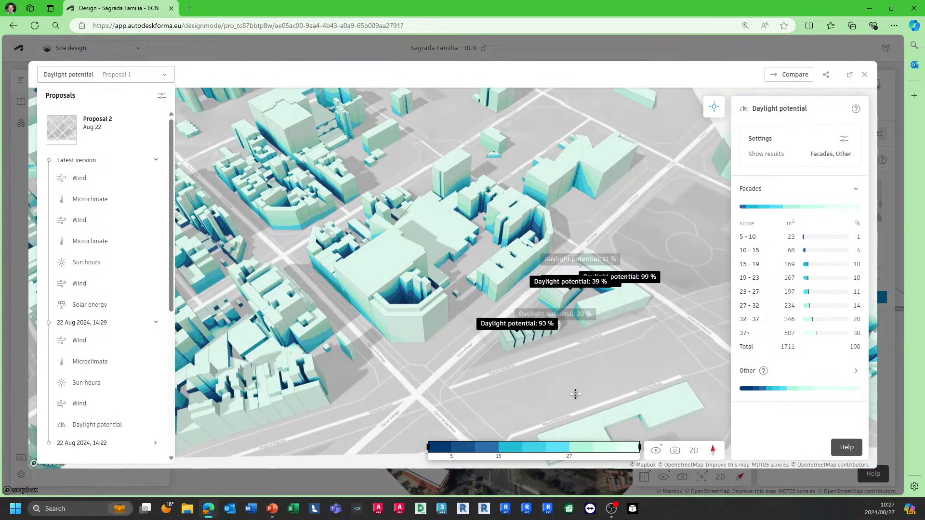
{"action": "left_click", "coordinate": [675, 450]}
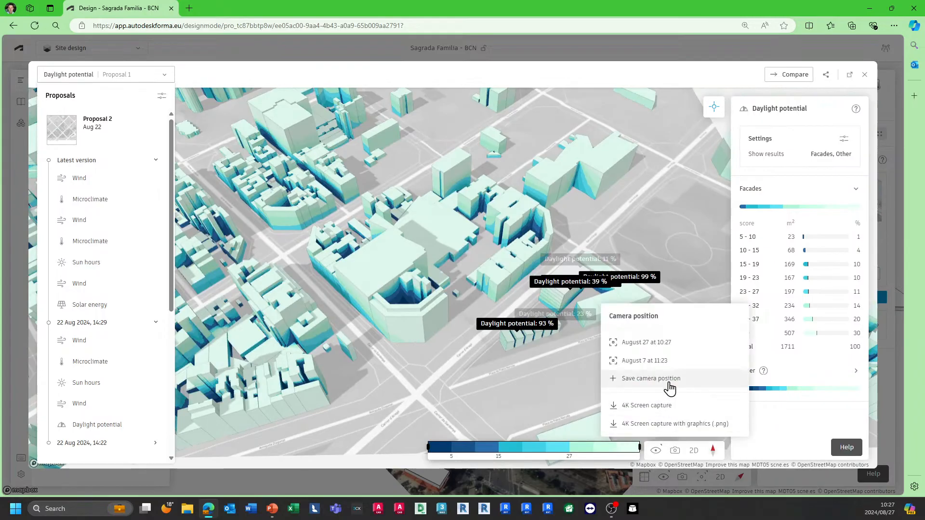
{"action": "left_click", "coordinate": [666, 347]}
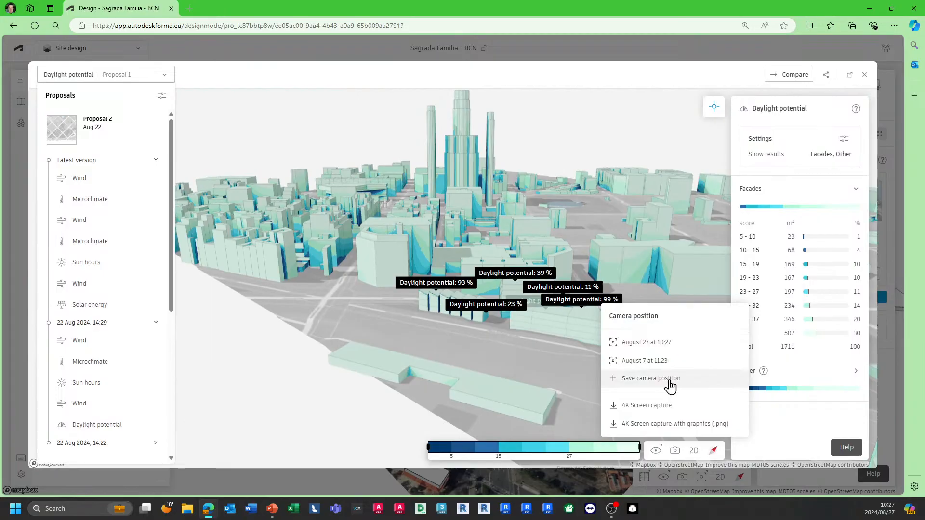
{"action": "left_click", "coordinate": [668, 362]}
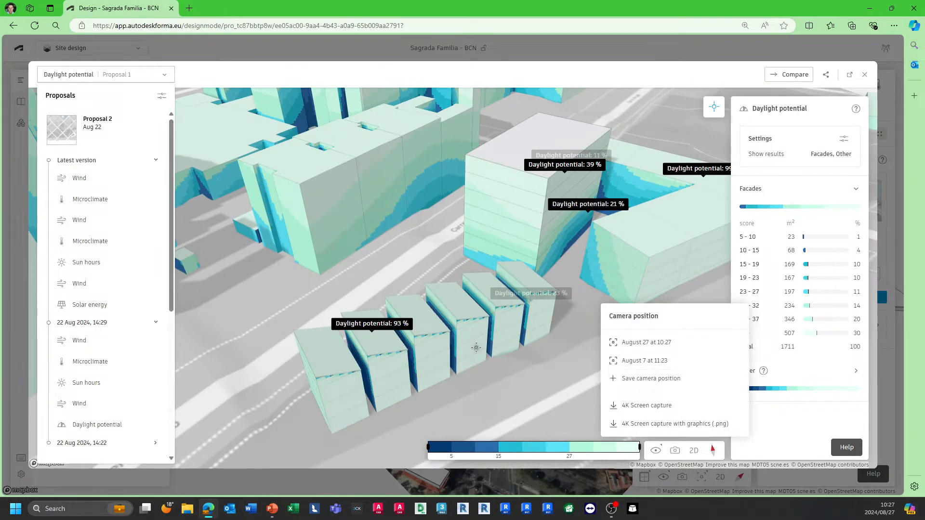
{"action": "scroll", "coordinate": [275, 307], "scroll_direction": "down", "scroll_amount": 2}
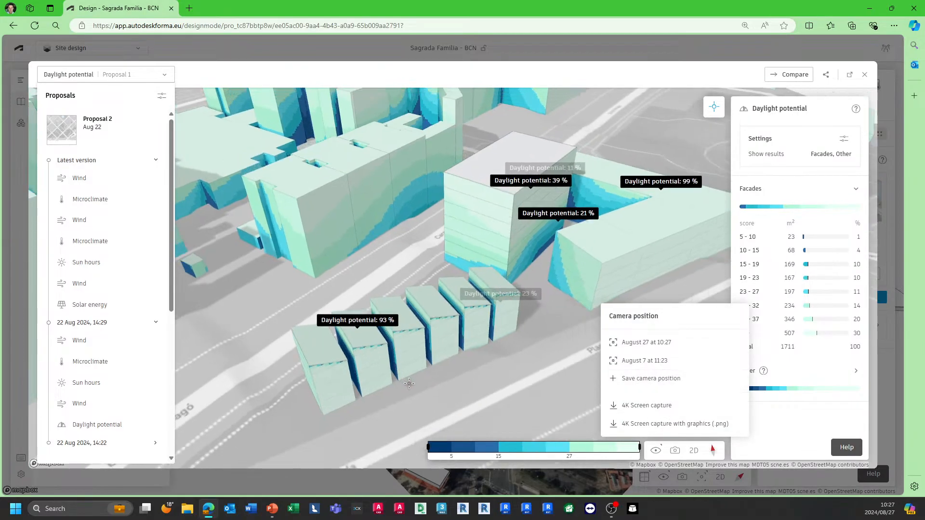
Step: Export a 4K screen capture with graphics as PNG, then open and close the downloaded image
{"action": "left_click", "coordinate": [682, 431]}
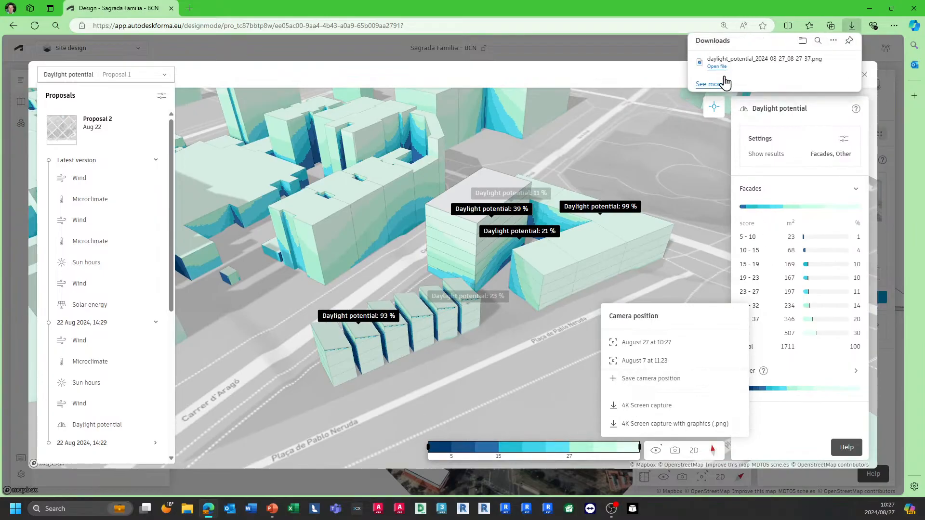
{"action": "mouse_move", "coordinate": [733, 67]}
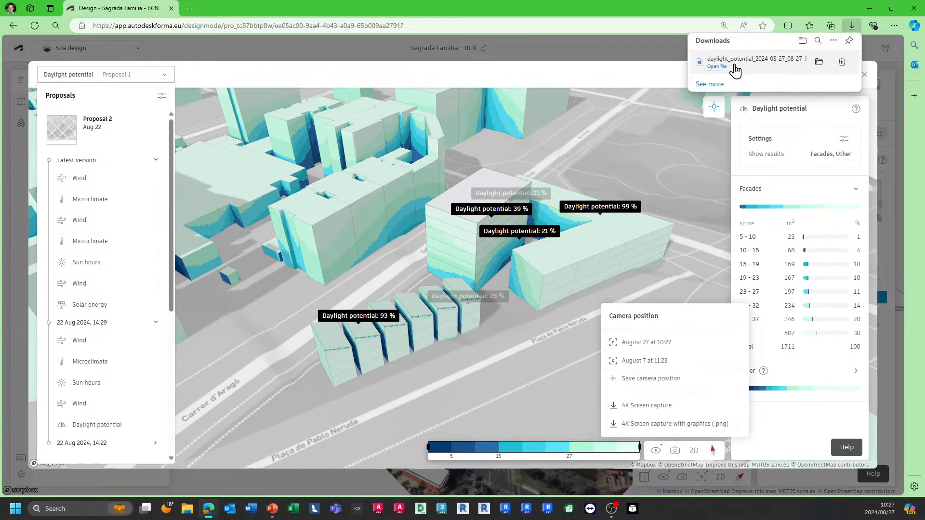
{"action": "left_click", "coordinate": [819, 63]}
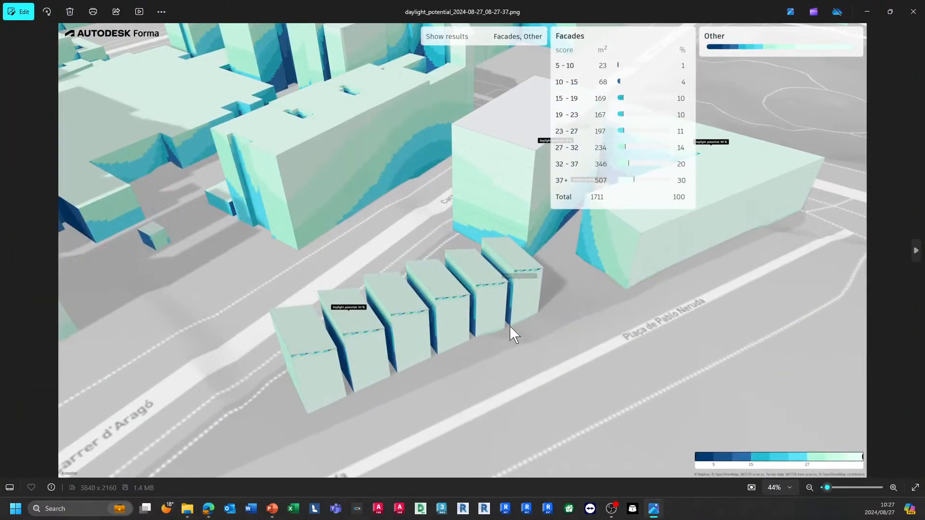
{"action": "left_click", "coordinate": [918, 9]}
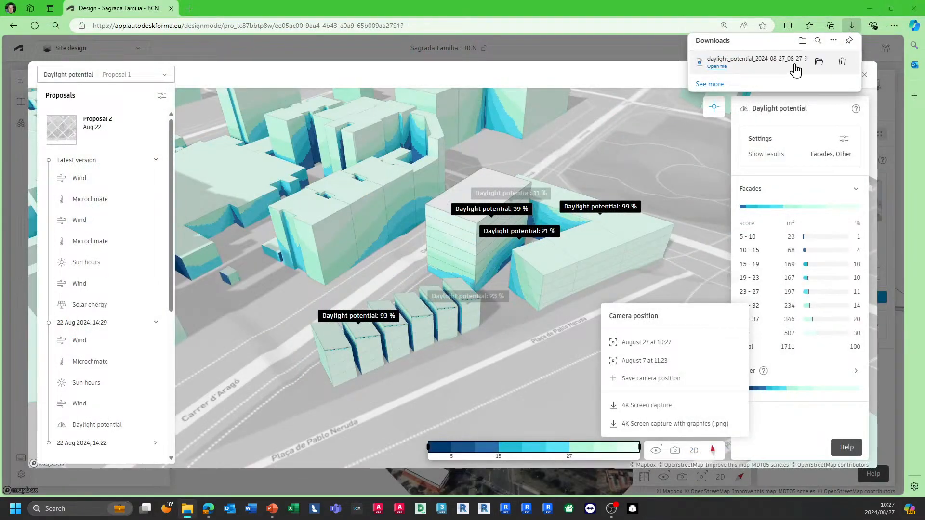
Step: Open the Compare view for the current Daylight potential result
{"action": "left_click", "coordinate": [637, 88]}
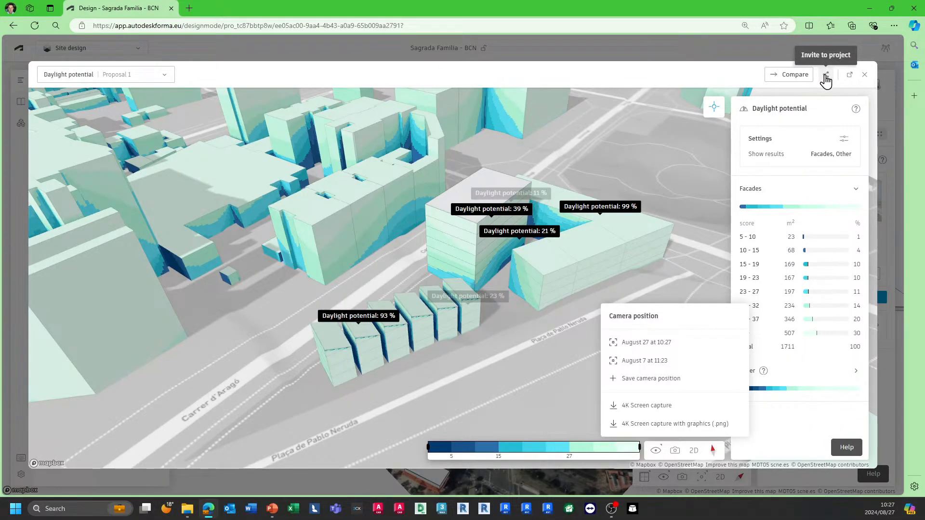
{"action": "left_click", "coordinate": [795, 77]}
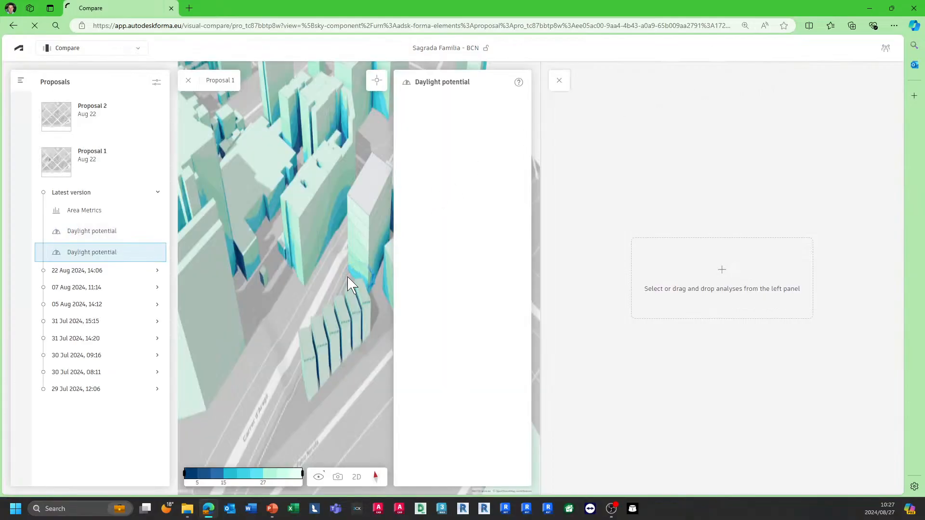
{"action": "left_click", "coordinate": [131, 50]}
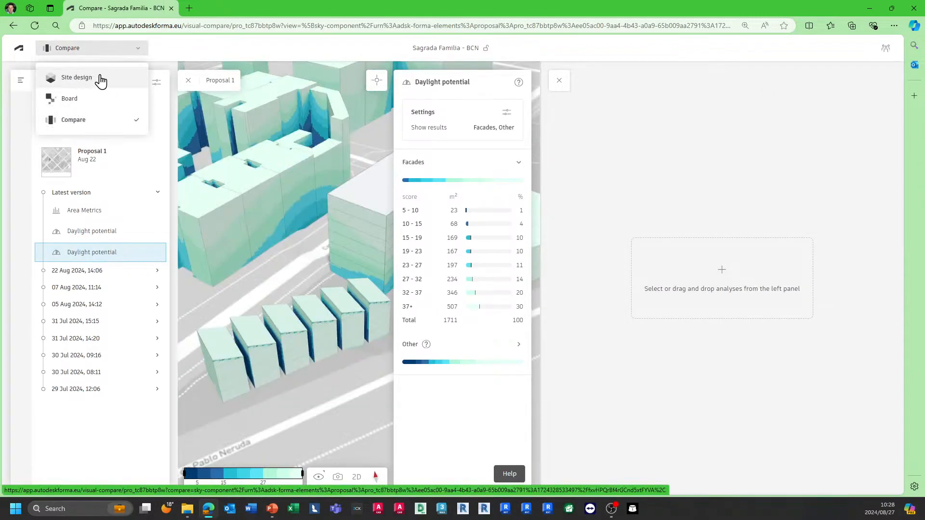
{"action": "left_click", "coordinate": [137, 54]}
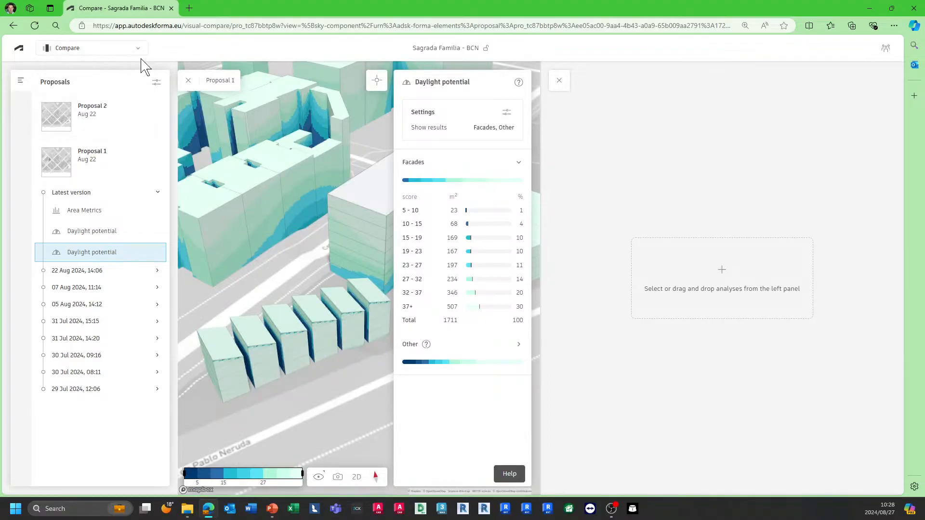
Step: Load Proposal 1's latest Area Metrics into the second compare pane
{"action": "left_click", "coordinate": [397, 278]}
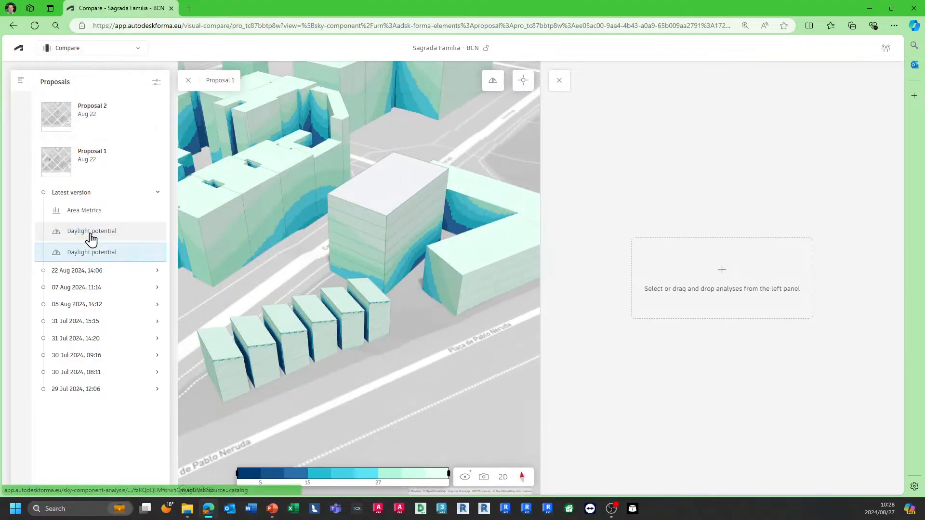
{"action": "left_click_drag", "start_coordinate": [84, 212], "coordinate": [694, 286]}
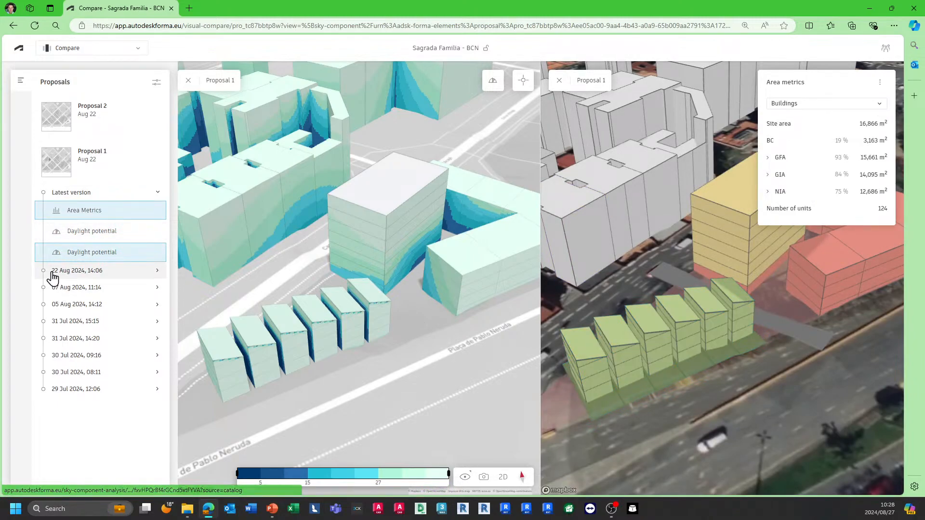
Step: Load the 22 Aug 2024, 14:06 Daylight potential version into the second pane and collapse its results panel
{"action": "left_click", "coordinate": [71, 272]}
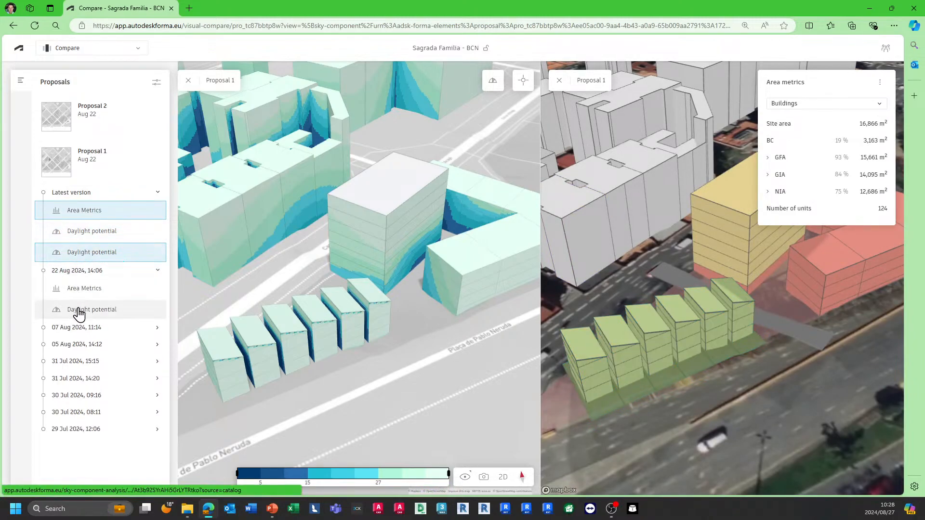
{"action": "left_click_drag", "start_coordinate": [77, 313], "coordinate": [667, 295]}
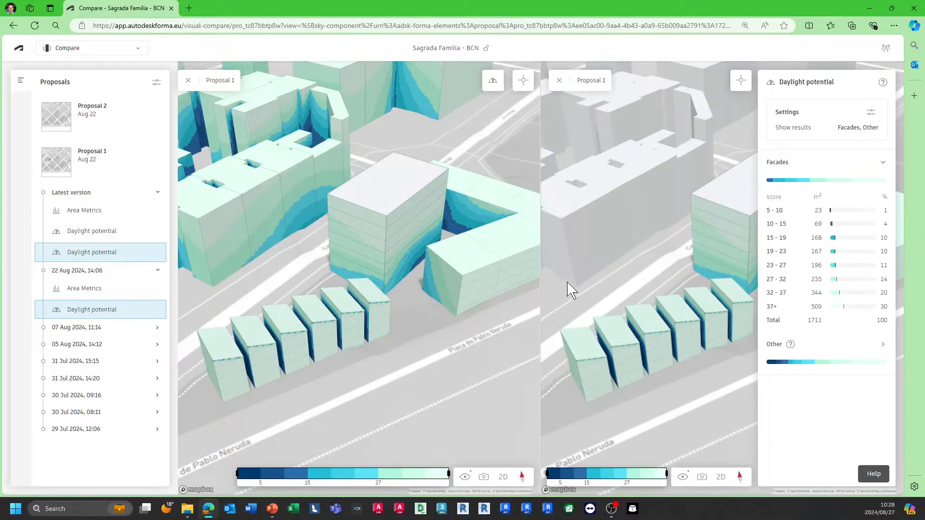
{"action": "scroll", "coordinate": [571, 291], "scroll_direction": "down", "scroll_amount": 2}
{"action": "left_click", "coordinate": [759, 277]}
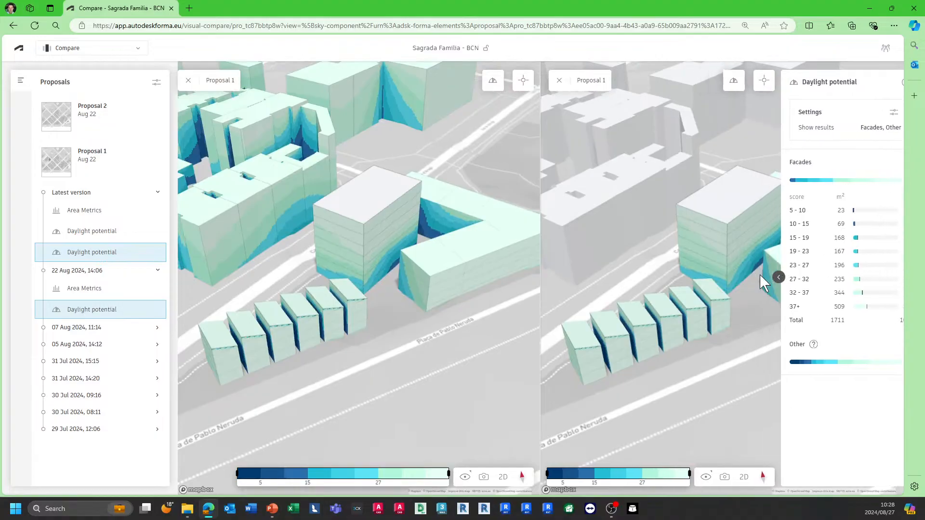
Step: Expand the 07 Aug 2024, 11:14 version and load its Wind analysis into the first compare pane
{"action": "left_click", "coordinate": [65, 329]}
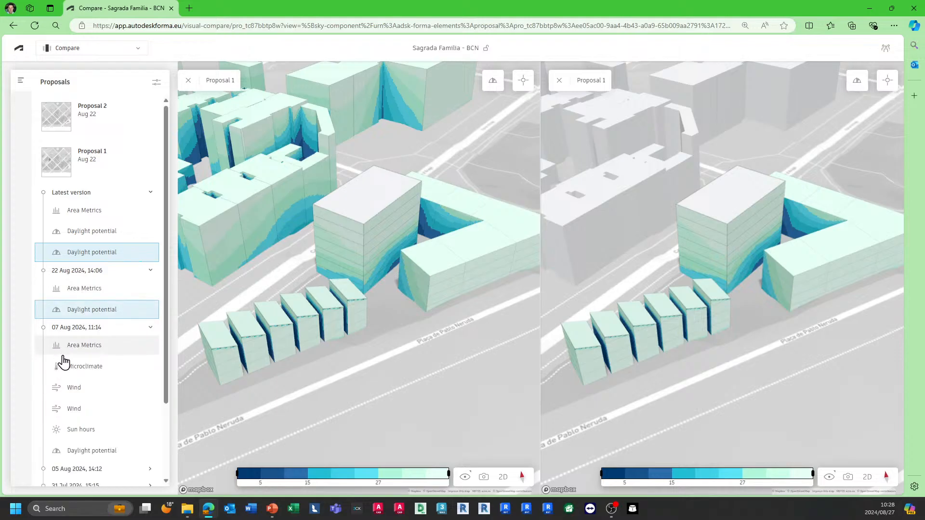
{"action": "left_click", "coordinate": [81, 393]}
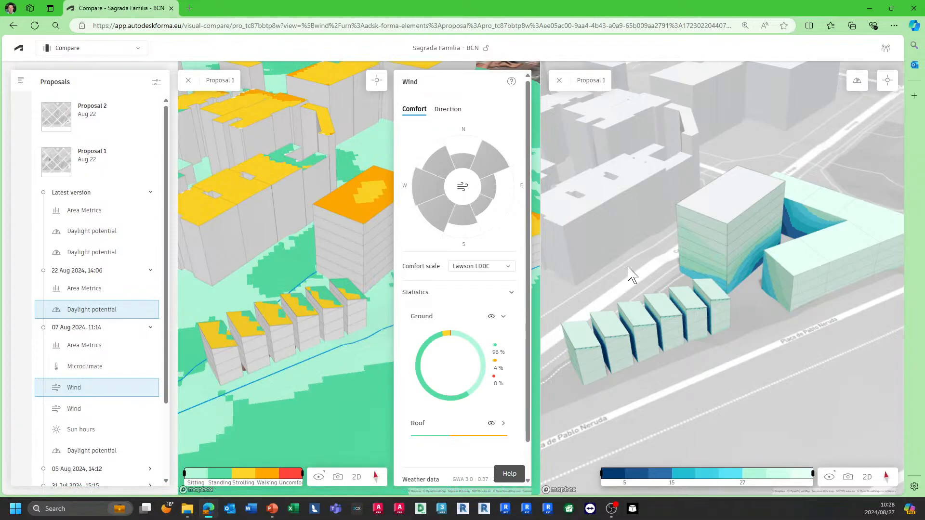
Step: Select the W 270° wind direction sector and turn on the wind streamlines
{"action": "mouse_move", "coordinate": [427, 193]}
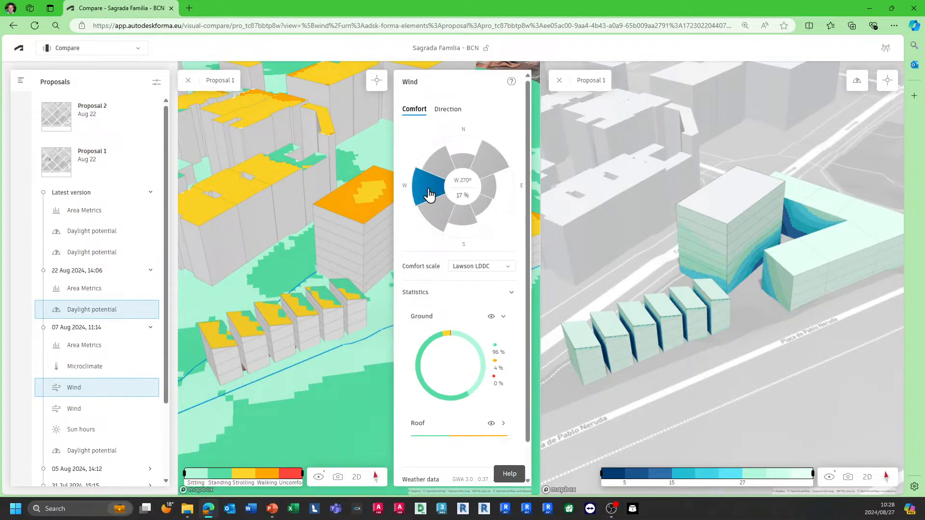
{"action": "left_click", "coordinate": [429, 194]}
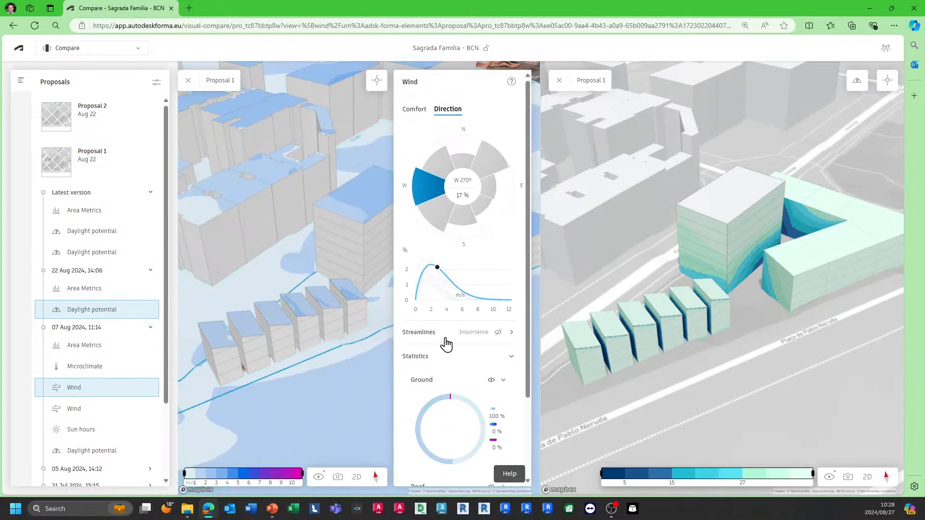
{"action": "left_click", "coordinate": [498, 332]}
Step: Switch the selected wind direction to the NE 45° sector
{"action": "scroll", "coordinate": [300, 289], "scroll_direction": "down", "scroll_amount": 10}
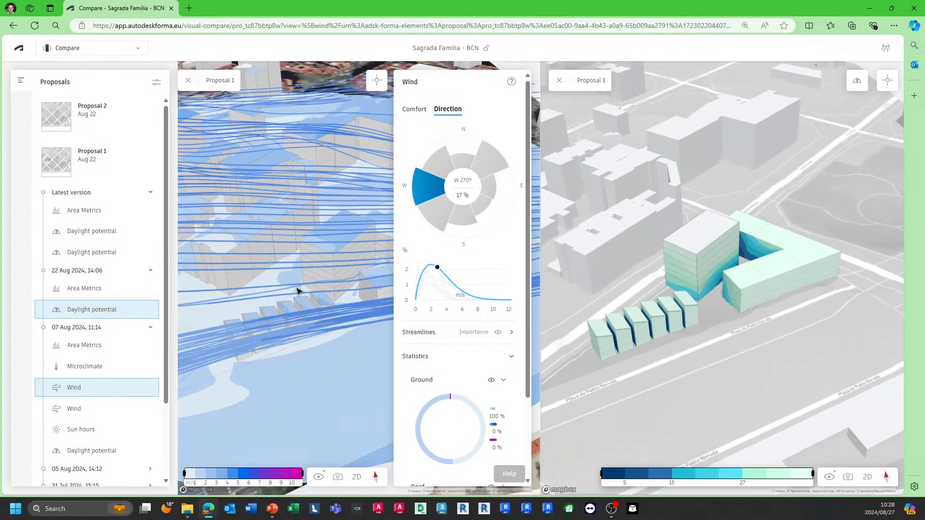
{"action": "scroll", "coordinate": [299, 290], "scroll_direction": "up", "scroll_amount": 5}
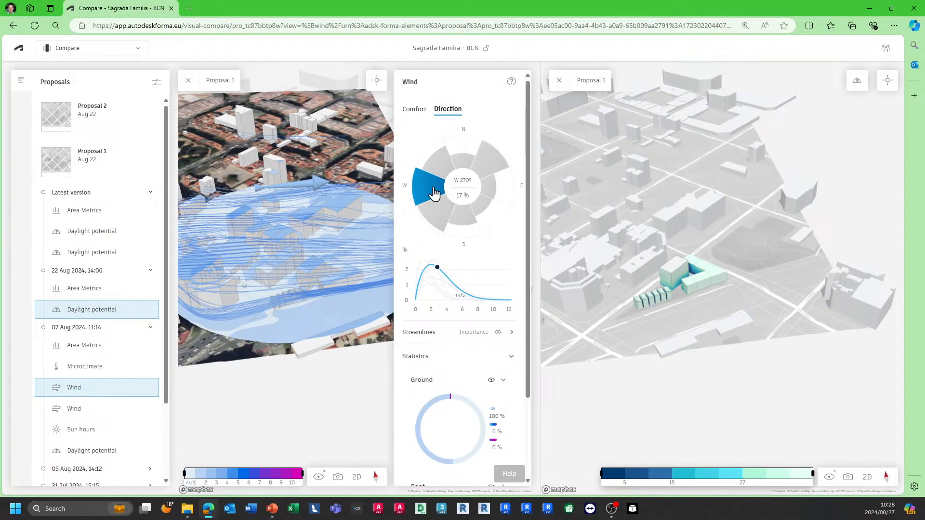
{"action": "left_click", "coordinate": [498, 166]}
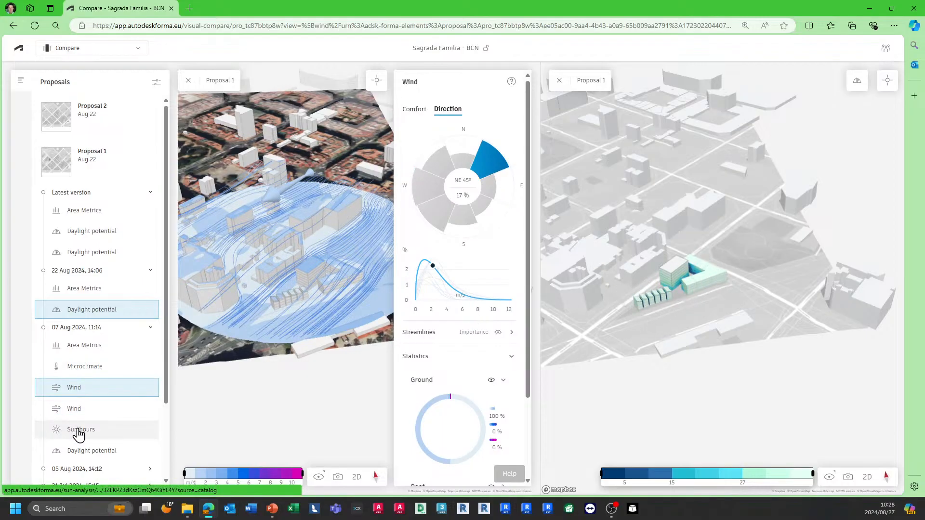
Step: Drop the 07 Aug Sun hours analysis into the second pane and collapse the wind panel
{"action": "left_click_drag", "start_coordinate": [74, 432], "coordinate": [677, 299]}
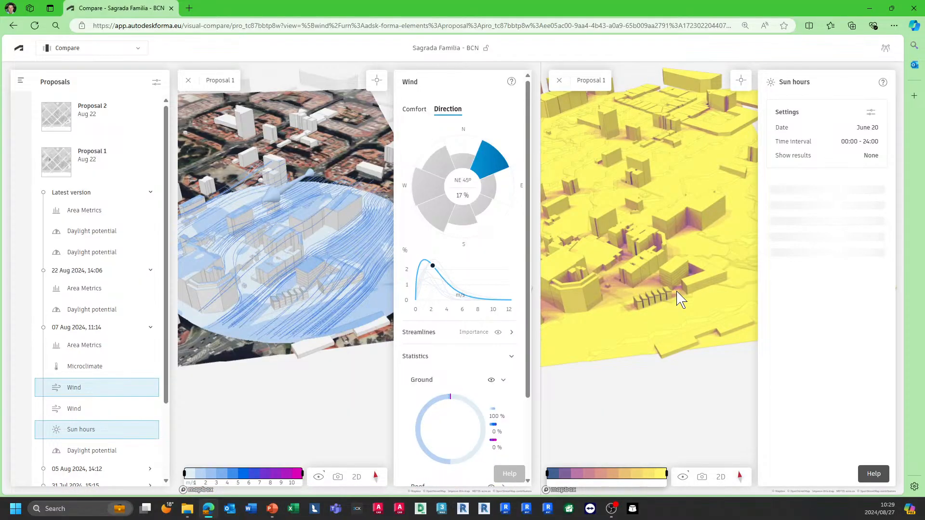
{"action": "left_click", "coordinate": [396, 285]}
Step: Split the first pane horizontally and load the 07 Aug Microclimate analysis into the new empty pane
{"action": "right_click", "coordinate": [331, 266]}
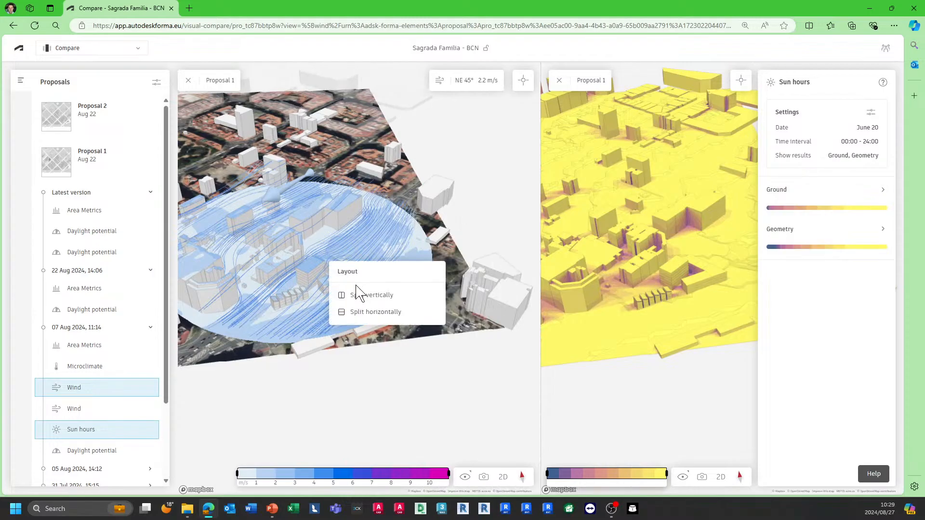
{"action": "left_click", "coordinate": [367, 313]}
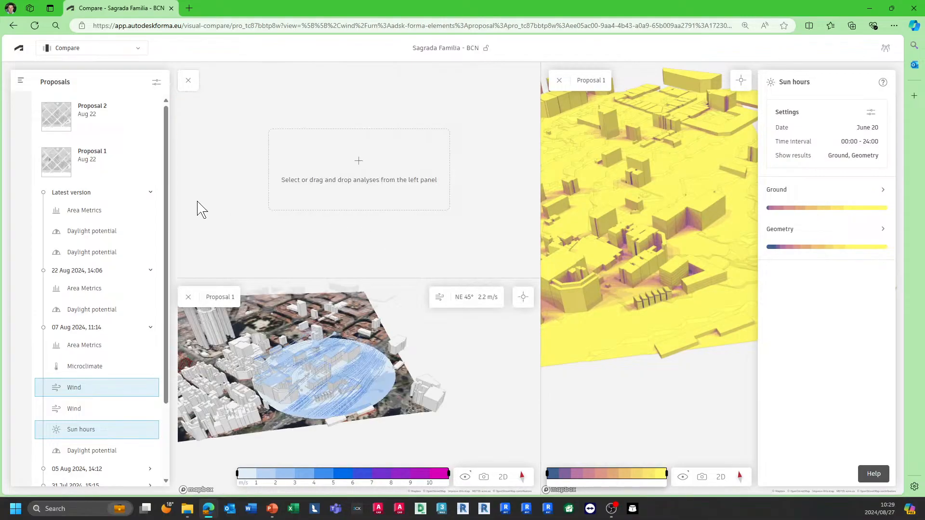
{"action": "left_click_drag", "start_coordinate": [93, 375], "coordinate": [330, 201]}
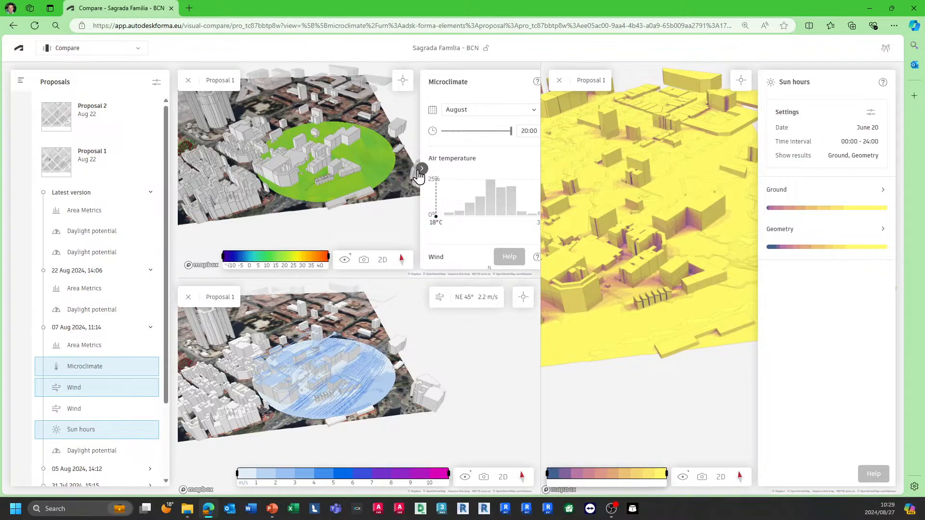
{"action": "left_click", "coordinate": [424, 170]}
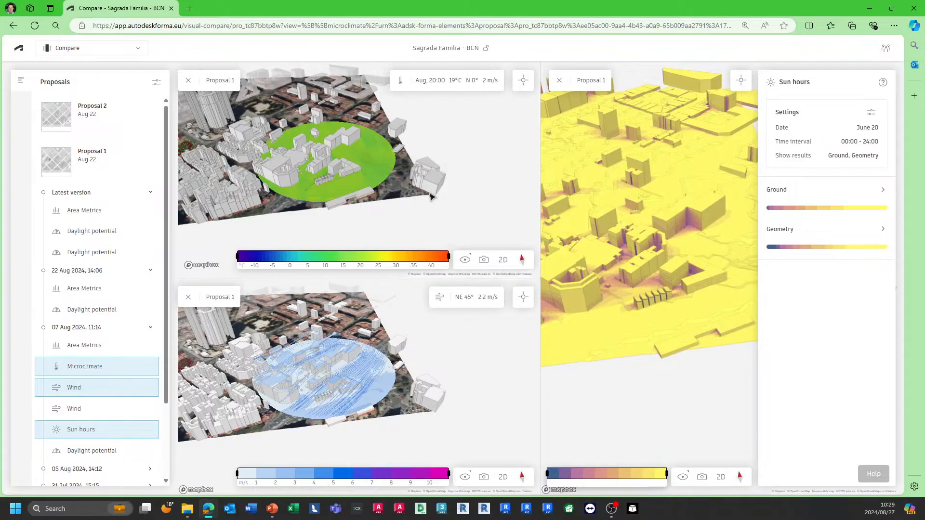
Step: Link the camera views of all compare panes together
{"action": "scroll", "coordinate": [286, 166], "scroll_direction": "up", "scroll_amount": 5}
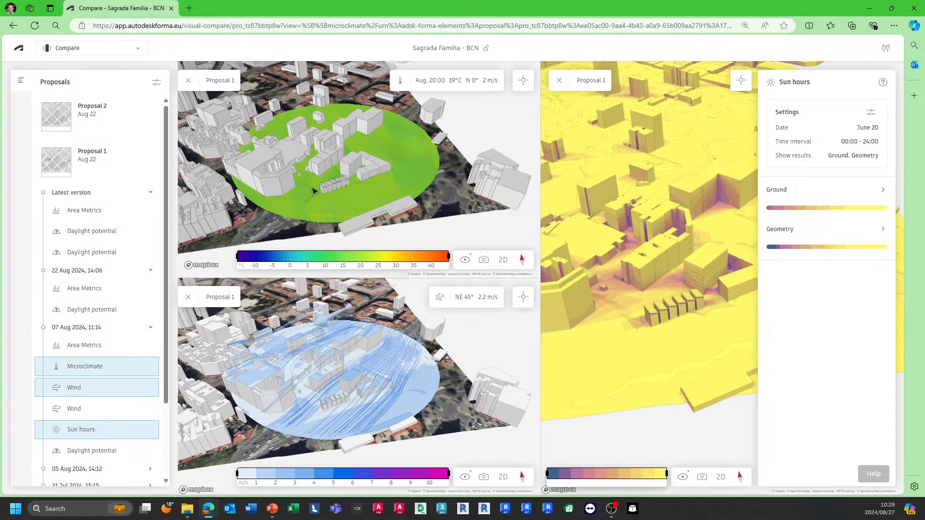
{"action": "left_click", "coordinate": [524, 80]}
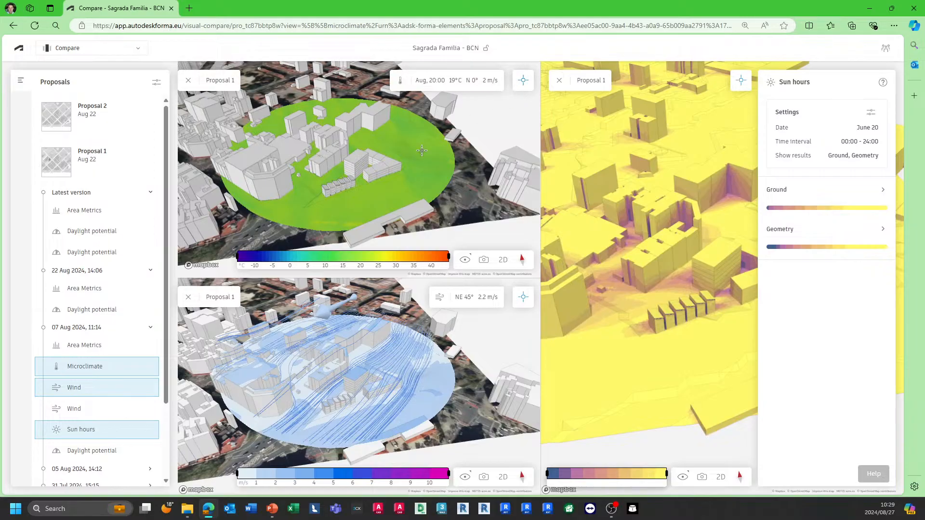
Step: Place a probe point on the site ground to read temperature and wind speed in the panes
{"action": "left_click", "coordinate": [385, 184]}
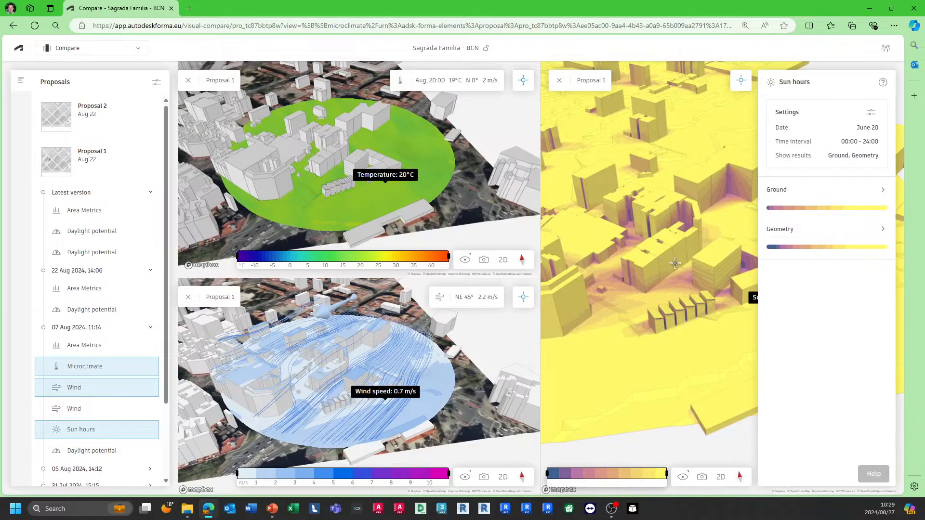
{"action": "scroll", "coordinate": [602, 292], "scroll_direction": "down", "scroll_amount": 2}
Step: Collapse the Sun hours panel and add further probe points on buildings and ground across the panes
{"action": "left_click", "coordinate": [765, 279]}
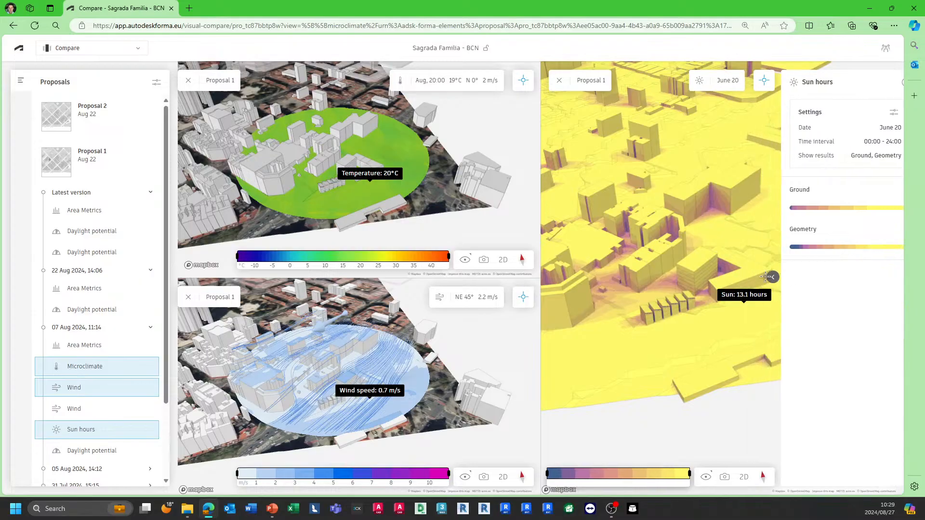
{"action": "left_click", "coordinate": [754, 271]}
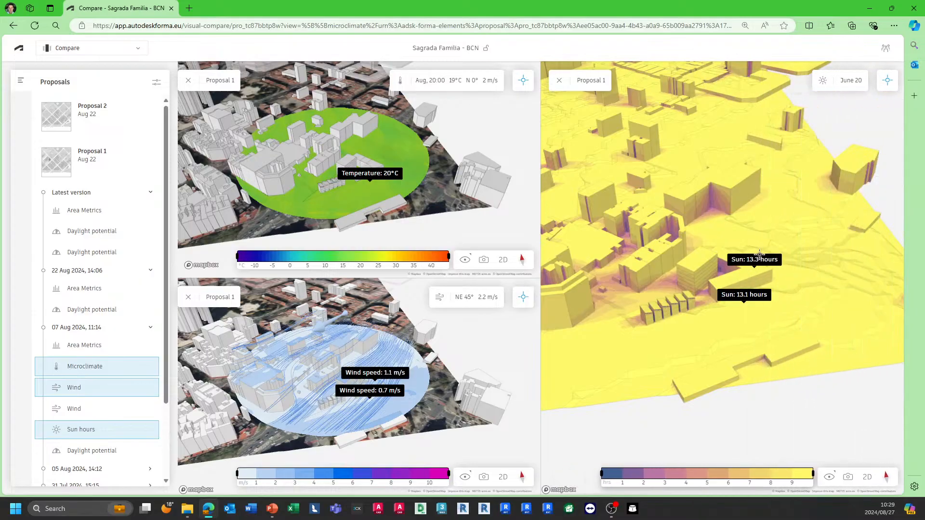
{"action": "left_click", "coordinate": [722, 268]}
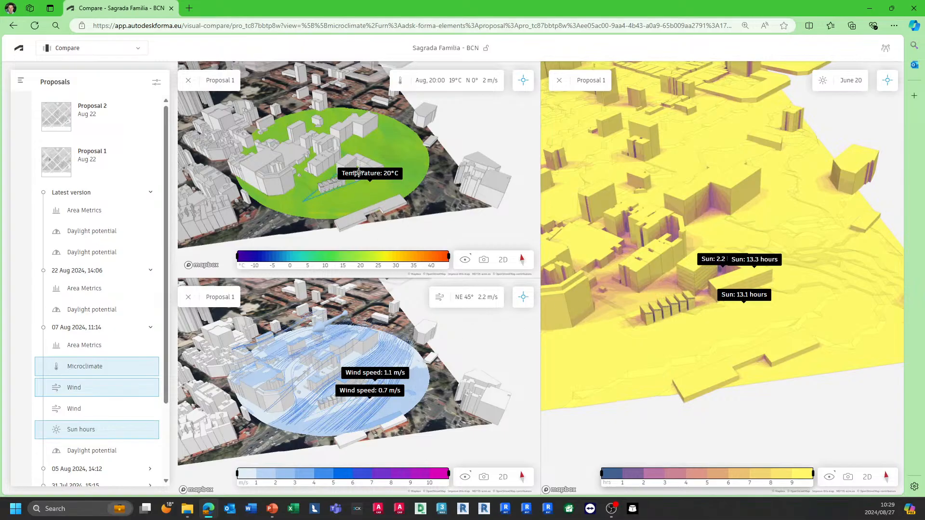
{"action": "left_click", "coordinate": [329, 177]}
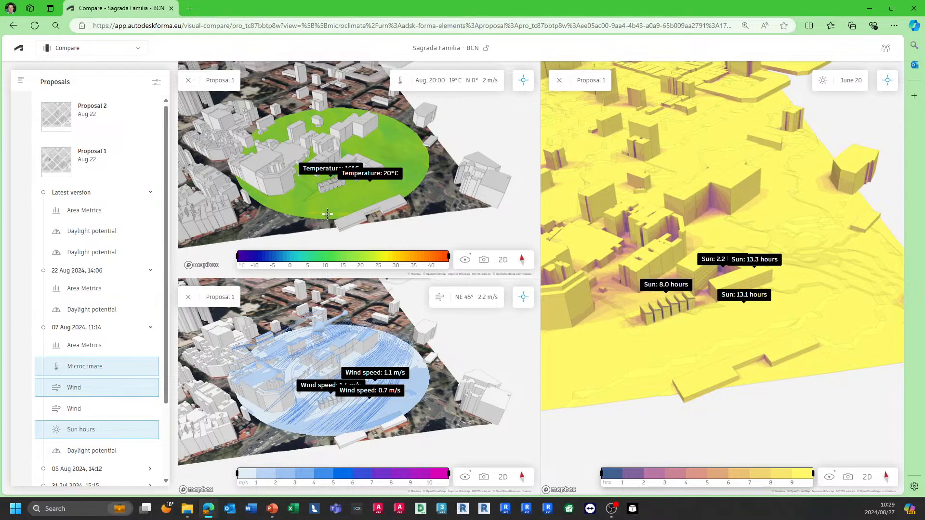
{"action": "right_click_drag", "start_coordinate": [339, 214], "coordinate": [366, 214]}
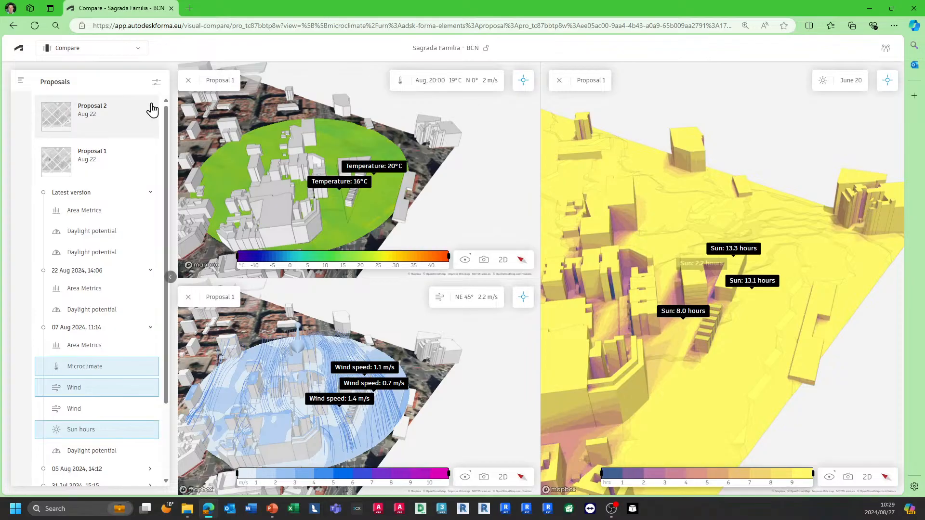
Step: Switch from the Compare view to the Board view
{"action": "left_click", "coordinate": [484, 477]}
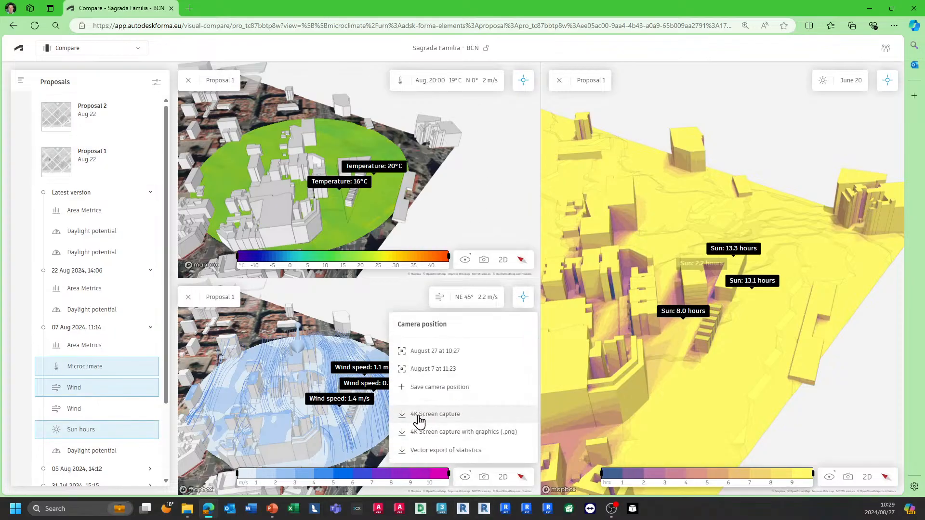
{"action": "left_click", "coordinate": [127, 50]}
{"action": "left_click", "coordinate": [82, 102]}
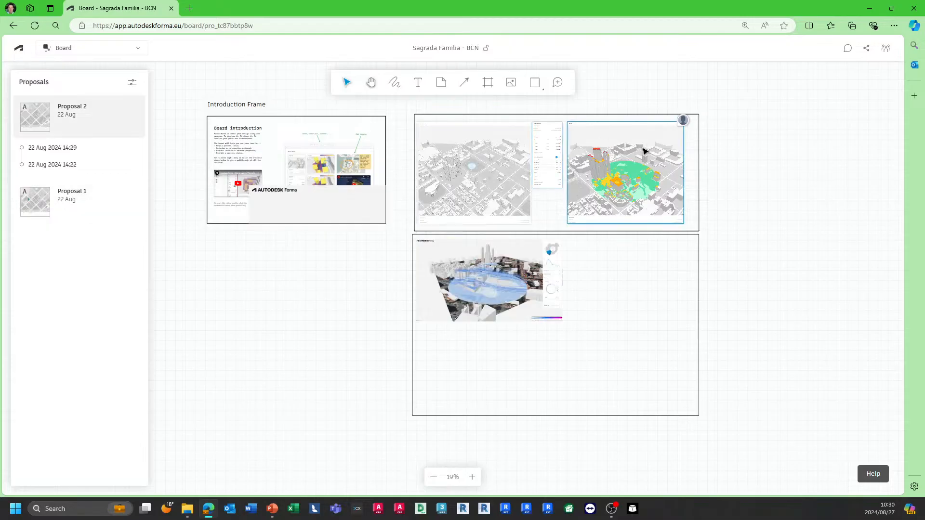
Step: Open and read the comment left on the Wind analysis image on the board
{"action": "scroll", "coordinate": [484, 150], "scroll_direction": "up", "scroll_amount": 5}
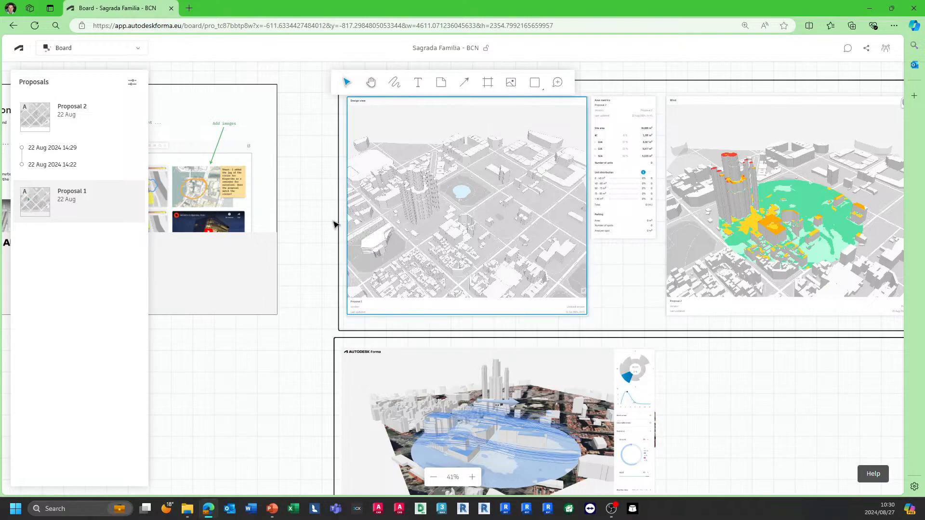
{"action": "scroll", "coordinate": [337, 226], "scroll_direction": "down", "scroll_amount": 2}
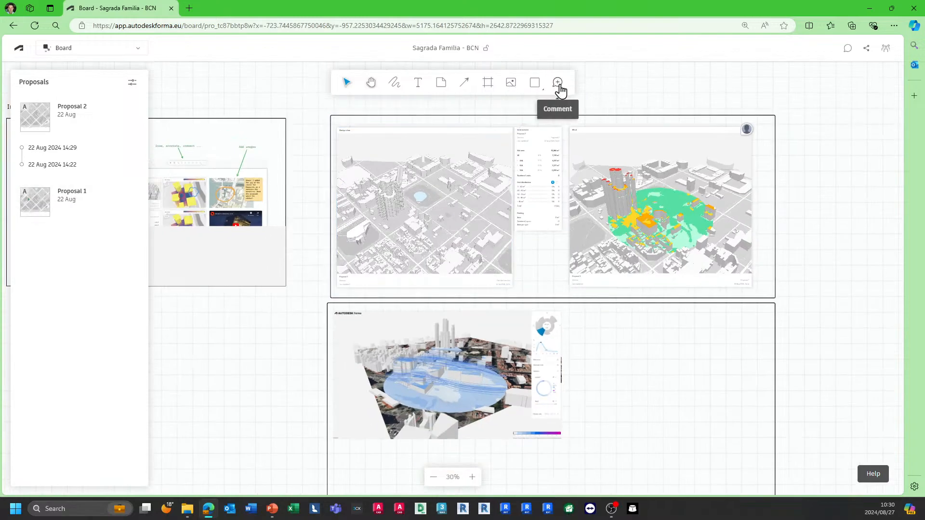
{"action": "left_click", "coordinate": [747, 131]}
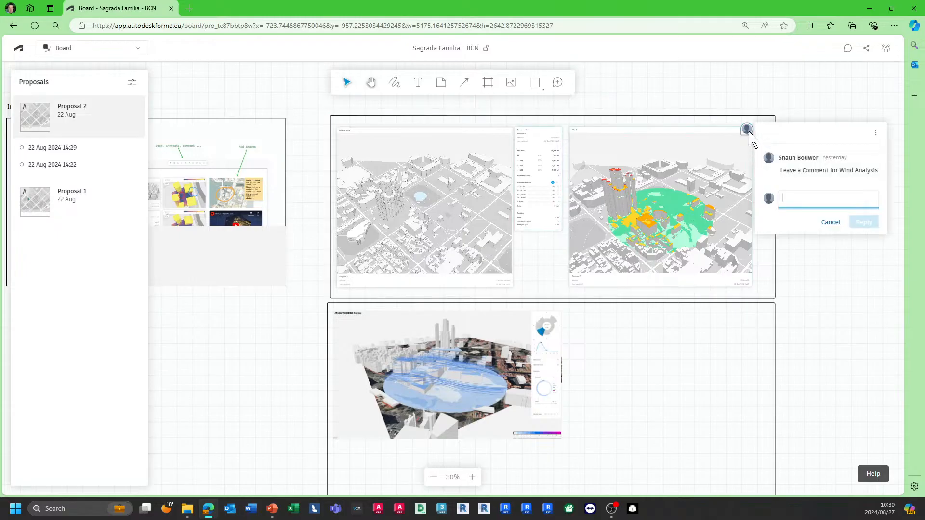
{"action": "left_click", "coordinate": [661, 105]}
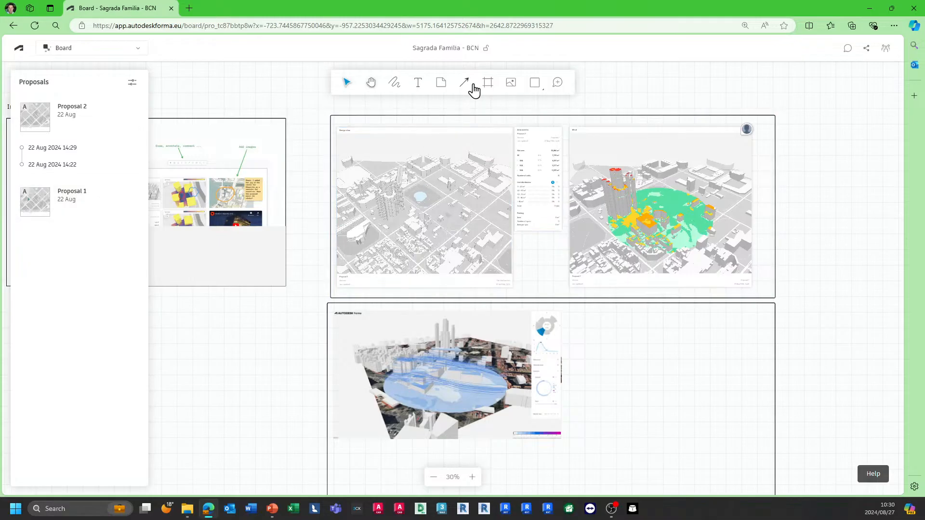
Step: Open the Share project dialog, review its role options, and close it
{"action": "scroll", "coordinate": [638, 284], "scroll_direction": "down", "scroll_amount": 3}
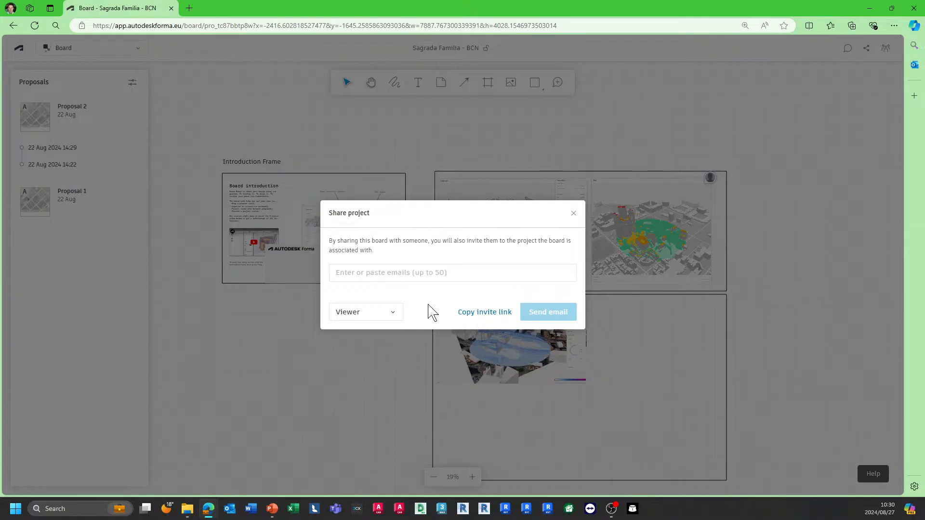
{"action": "left_click", "coordinate": [389, 318]}
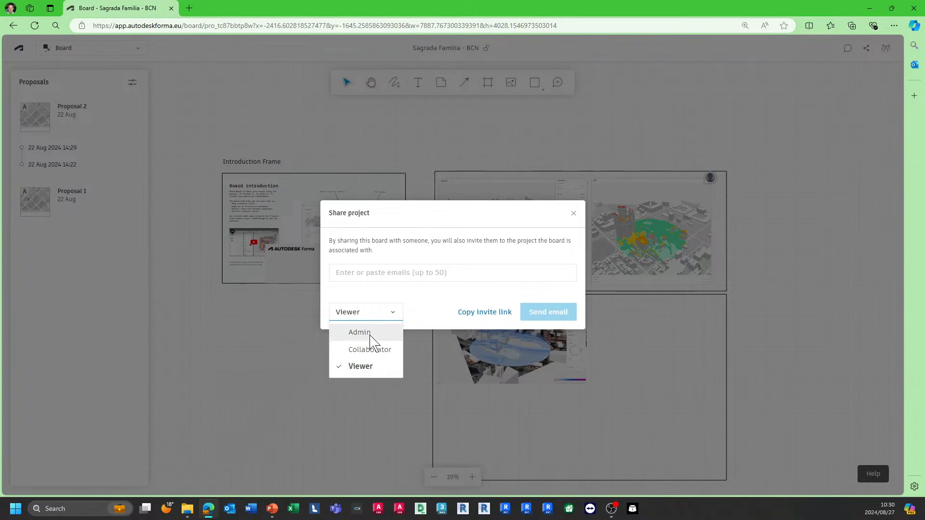
{"action": "left_click", "coordinate": [448, 296]}
{"action": "left_click", "coordinate": [573, 215]}
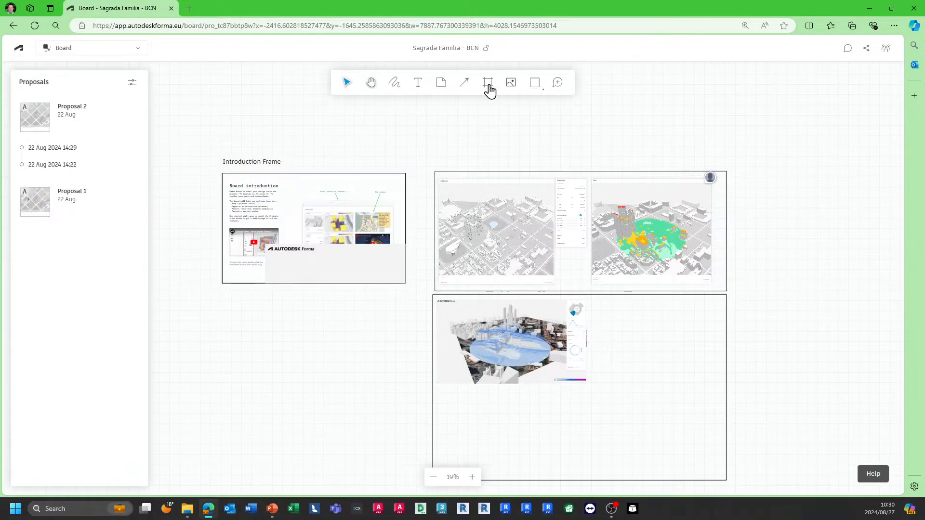
Step: Minimise the browser to return to the presentation
{"action": "left_click", "coordinate": [912, 8]}
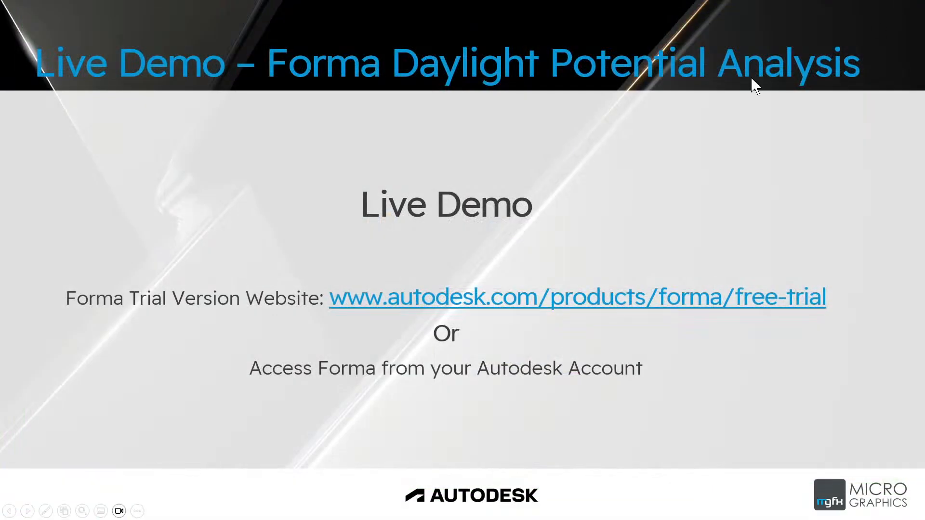